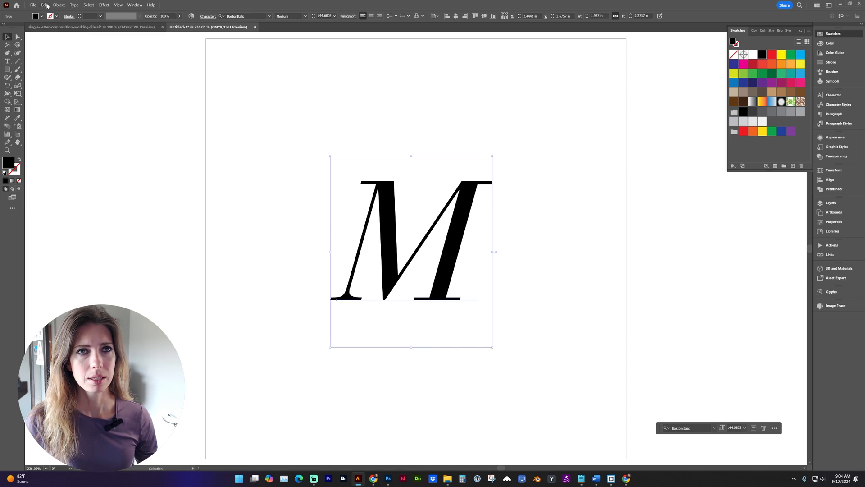
Make a new pattern from the selected letter M and dismiss the notice about the added swatch
click(58, 5)
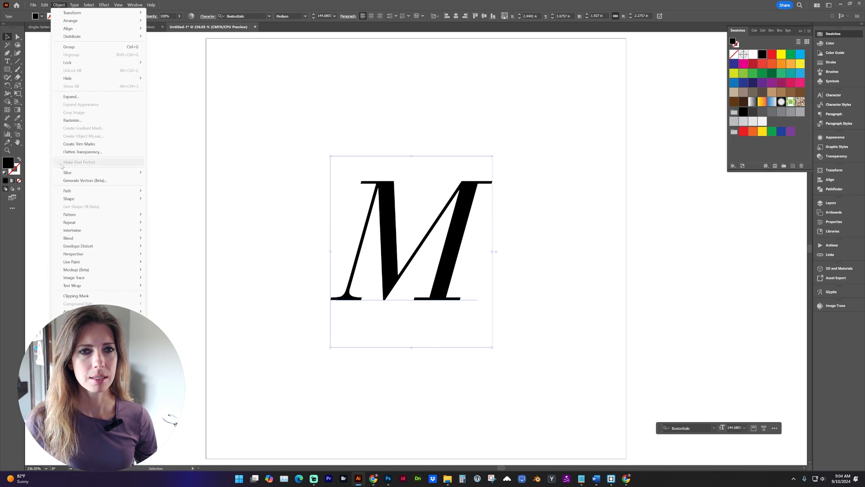
mouse_move(75, 215)
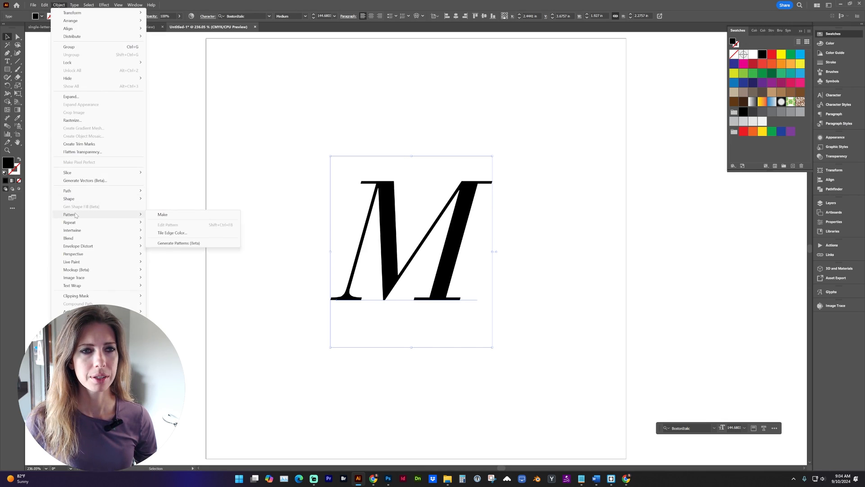
click(163, 215)
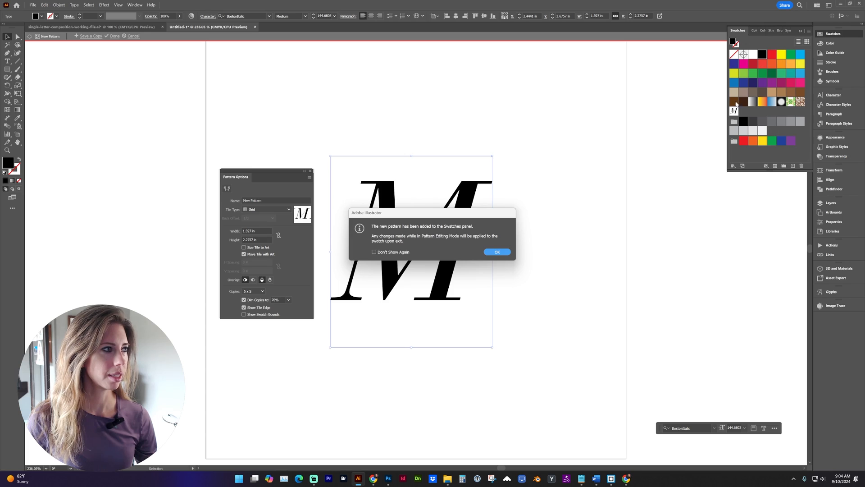
click(508, 254)
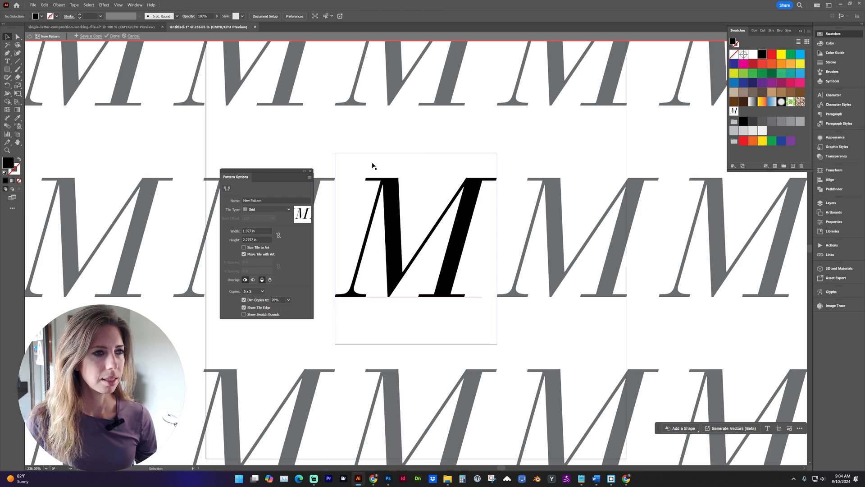
Reduce the pattern tile's width to 1.5 in so the repeated letters join horizontally
click(251, 230)
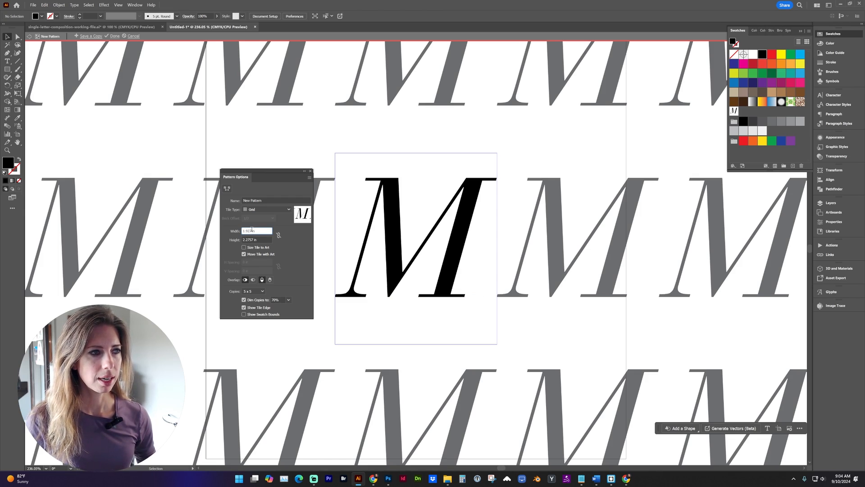
key(Down)
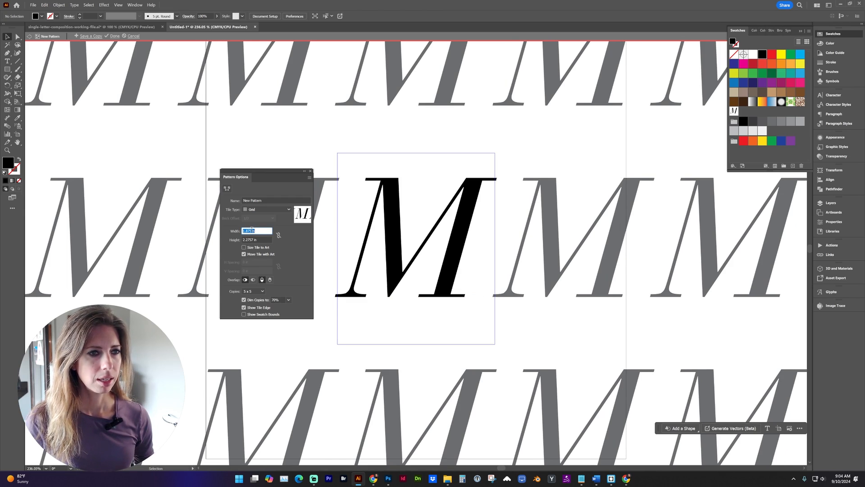
key(Down)
key(Down)
key(Down)
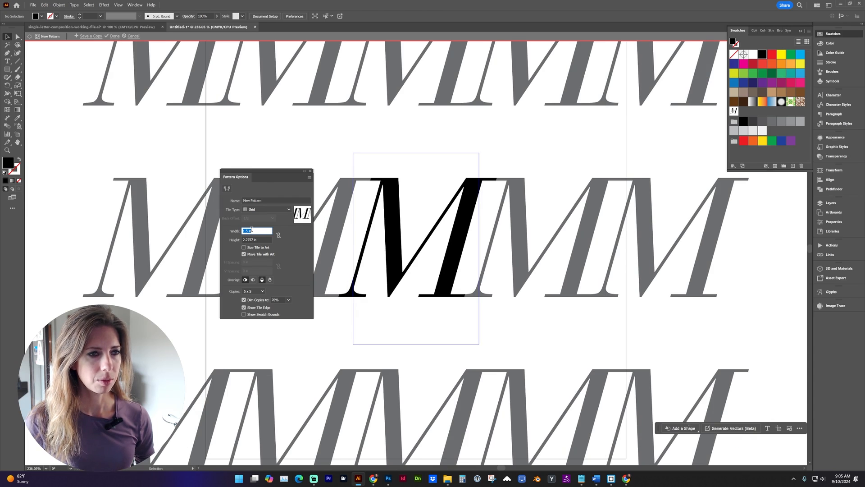
Reduce the pattern tile's height to 1.4 in so the rows of letters meet vertically
key(Tab)
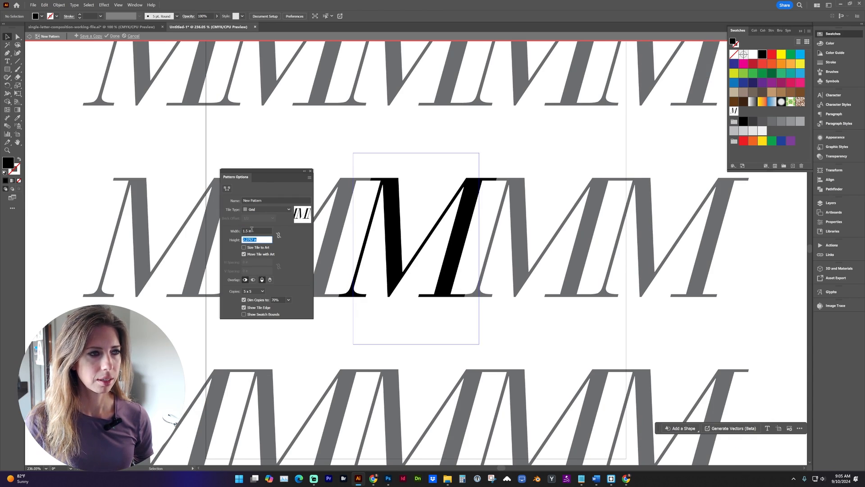
key(Down)
key(Down)
key(Down)
key(Down)
key(Down)
key(Down)
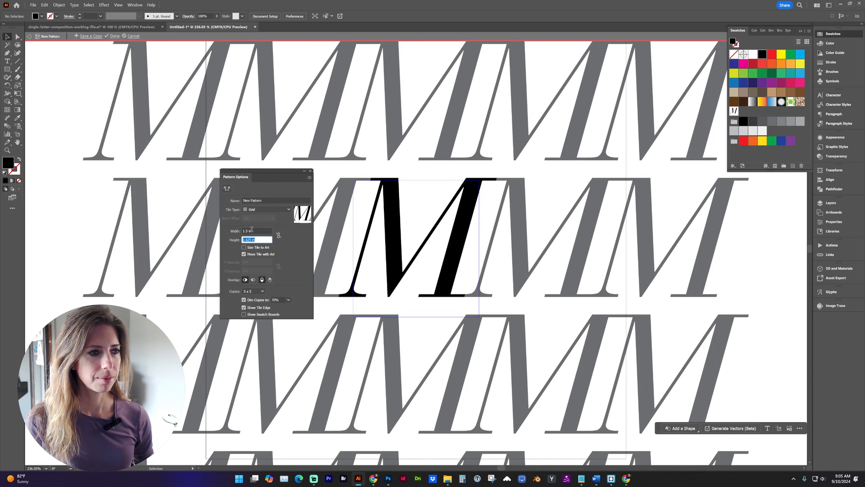
key(Down)
key(Down)
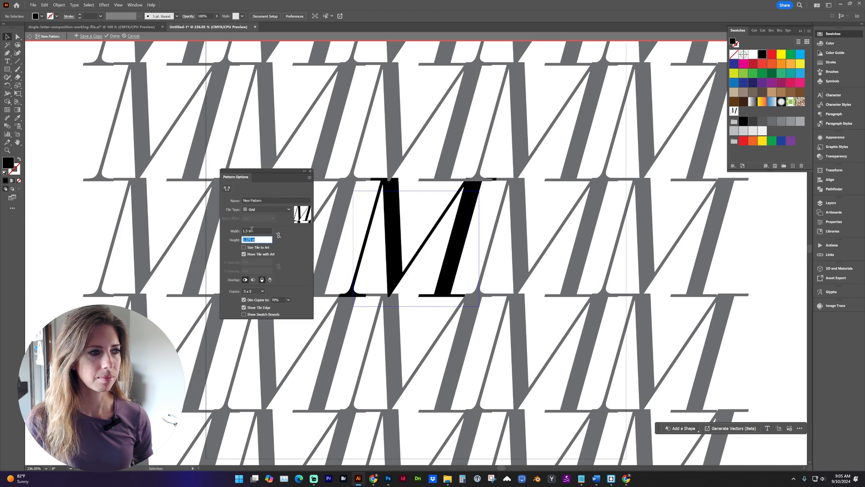
key(Up)
key(Left)
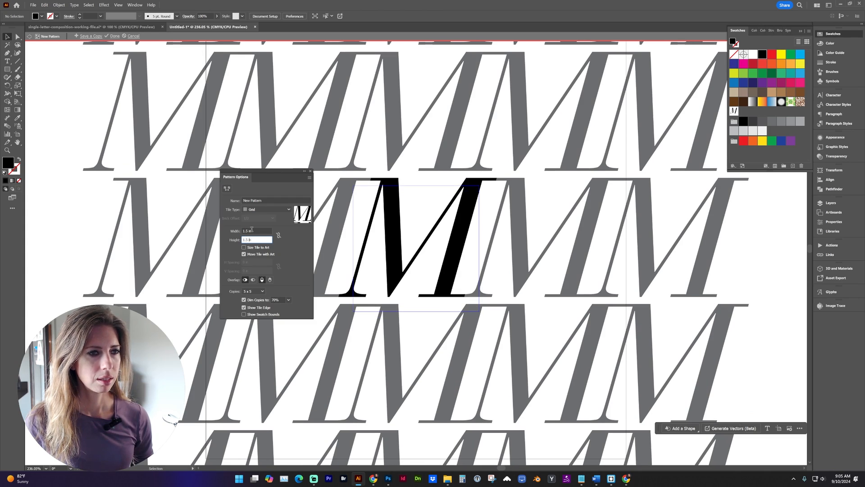
text(4)
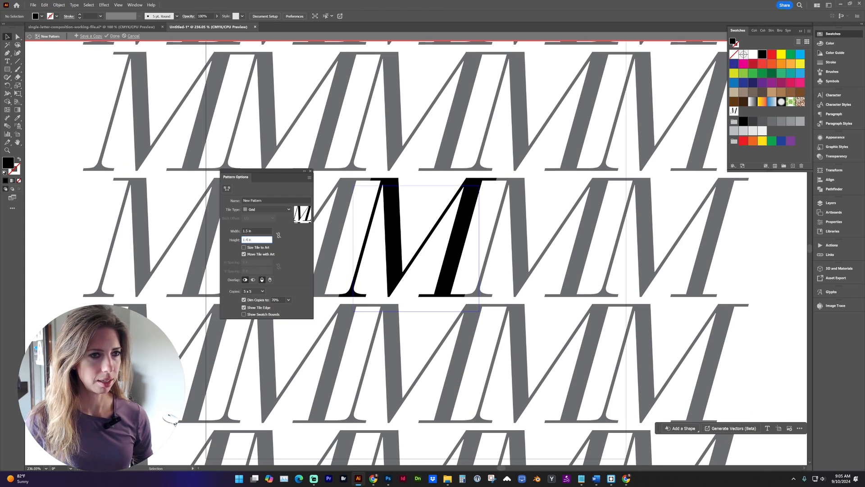
key(Tab)
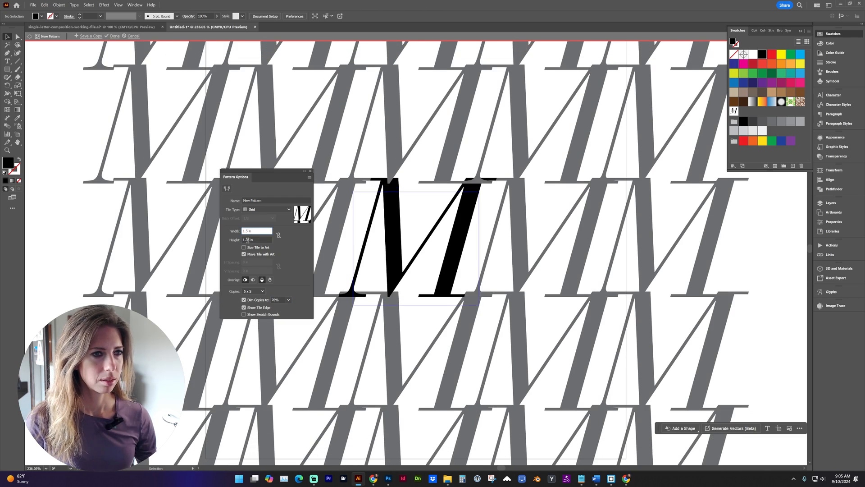
click(247, 240)
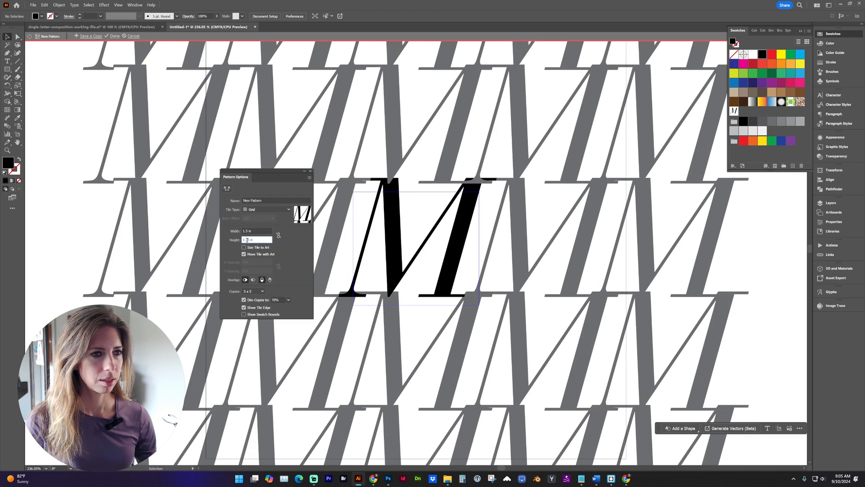
key(BackSpace)
text(4)
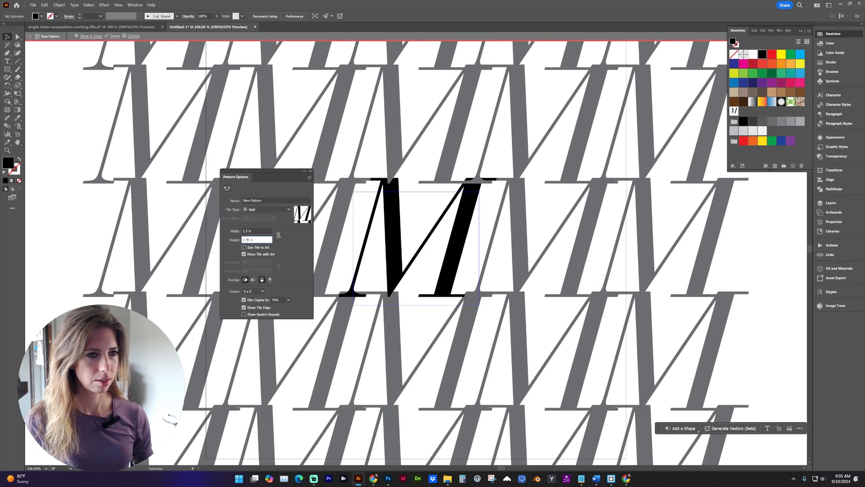
key(Tab)
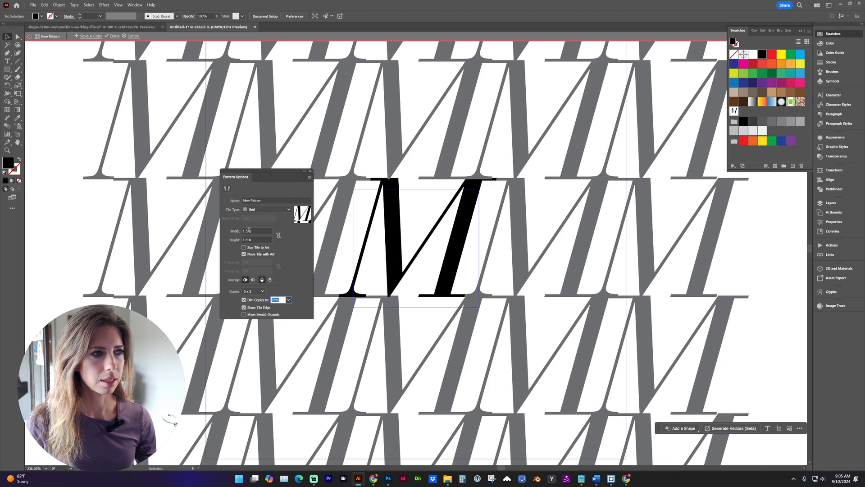
Try the Brick by Row and Brick by Column tile types, look through the brick offsets, and restore the Grid type
click(249, 230)
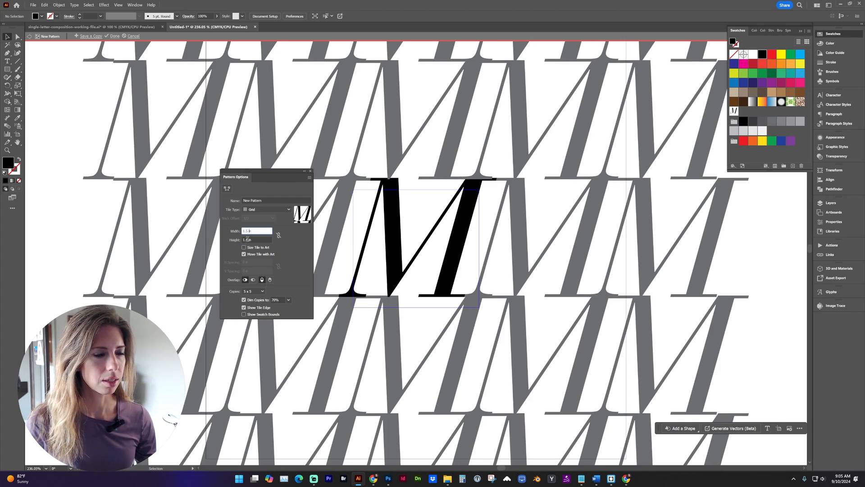
click(270, 210)
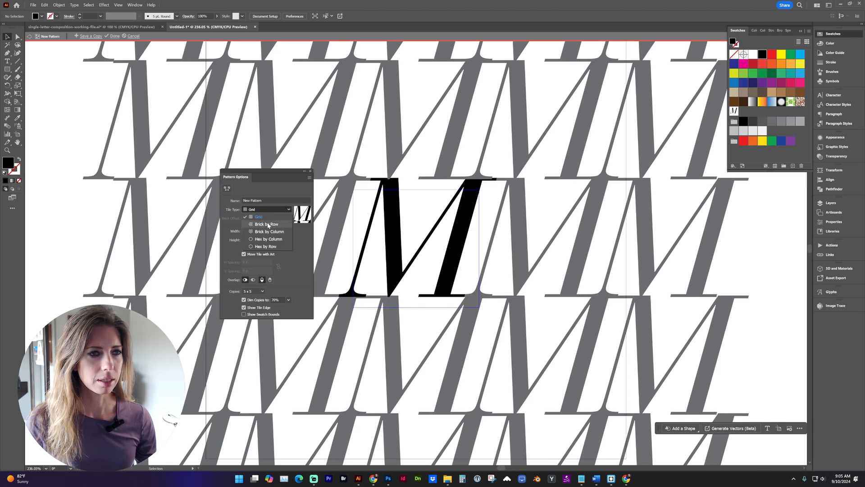
click(268, 224)
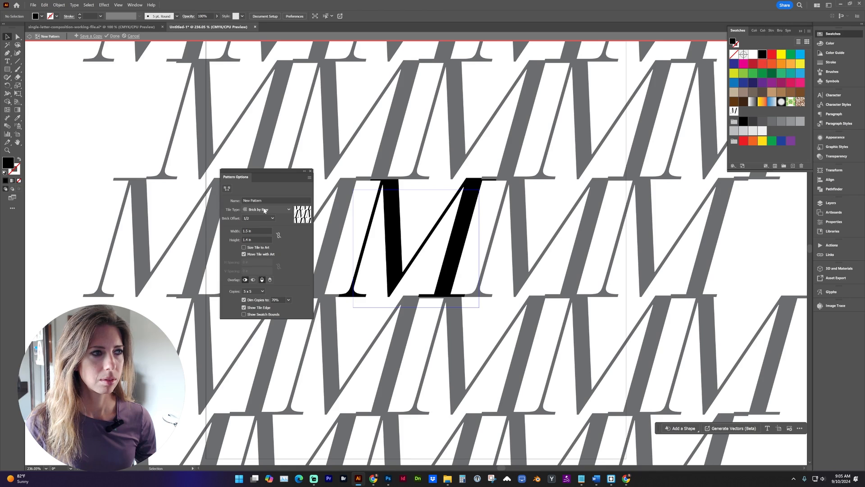
click(264, 211)
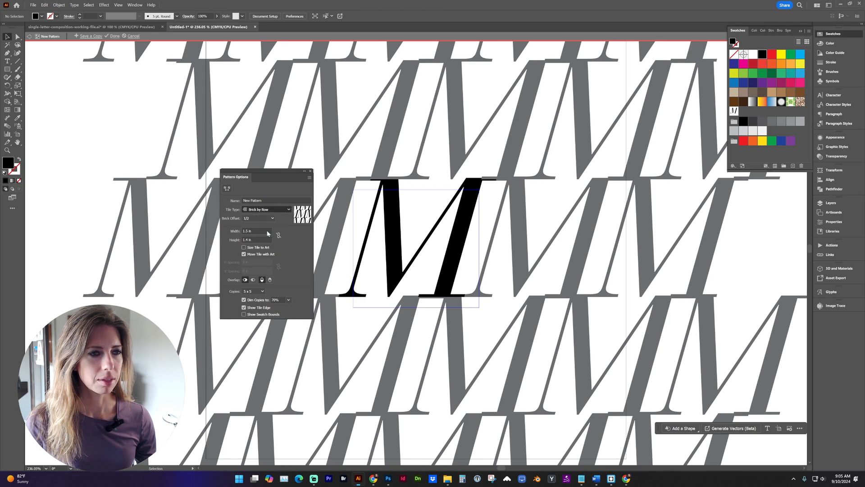
click(267, 231)
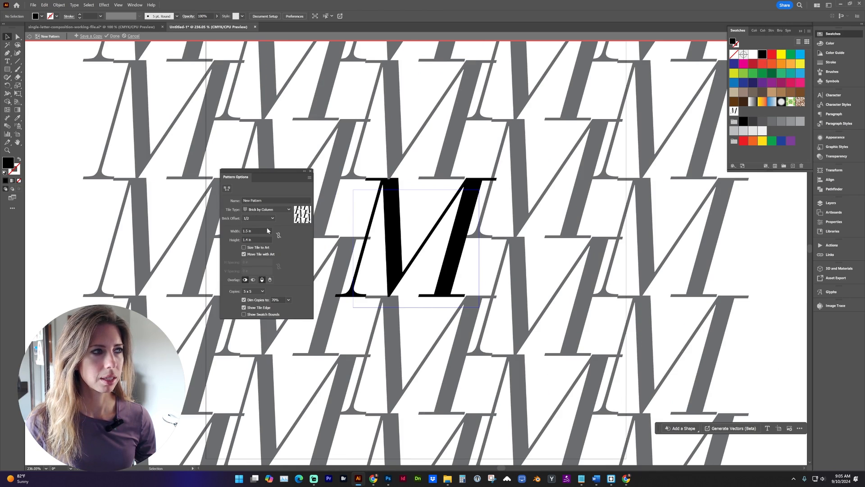
click(263, 218)
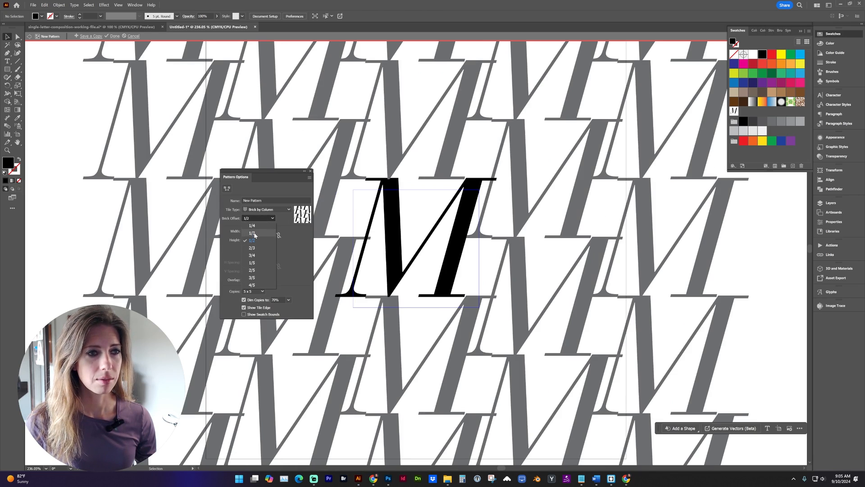
click(261, 238)
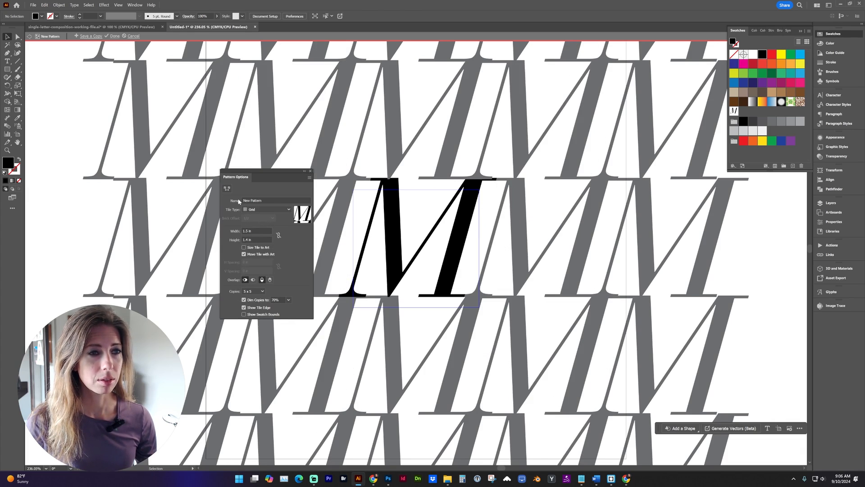
Name the pattern "M Pattern" and finish editing it
click(254, 201)
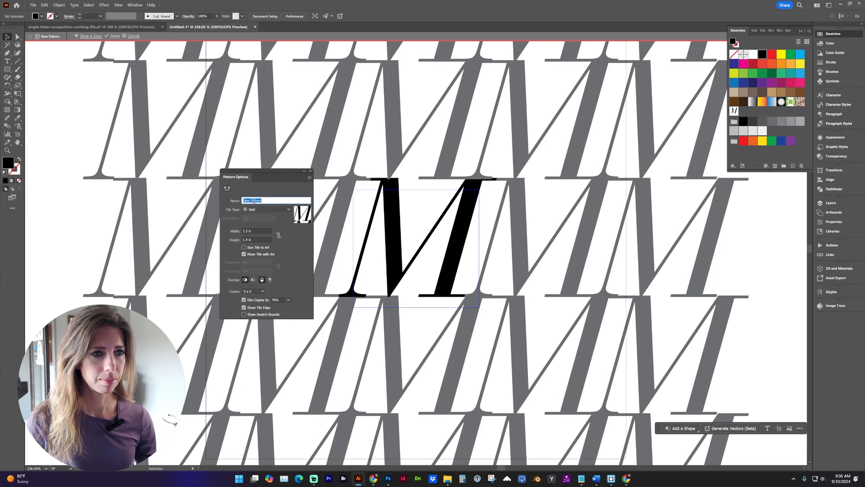
double_click(247, 201)
text(M)
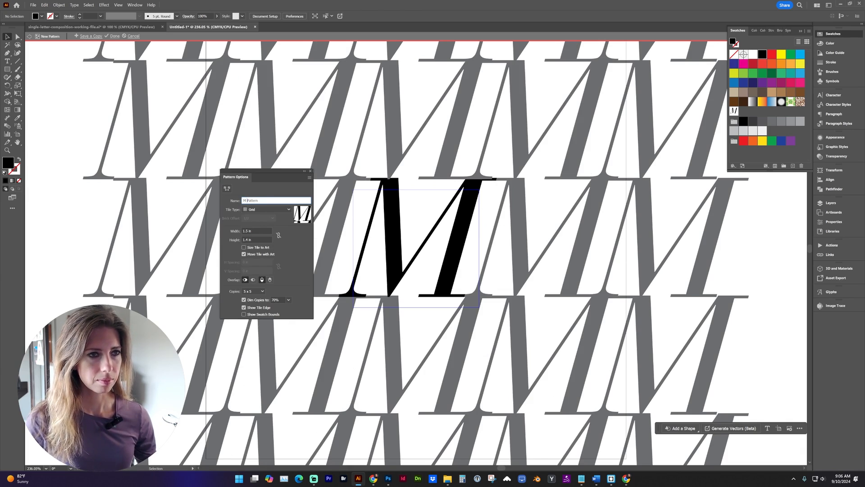
key(Return)
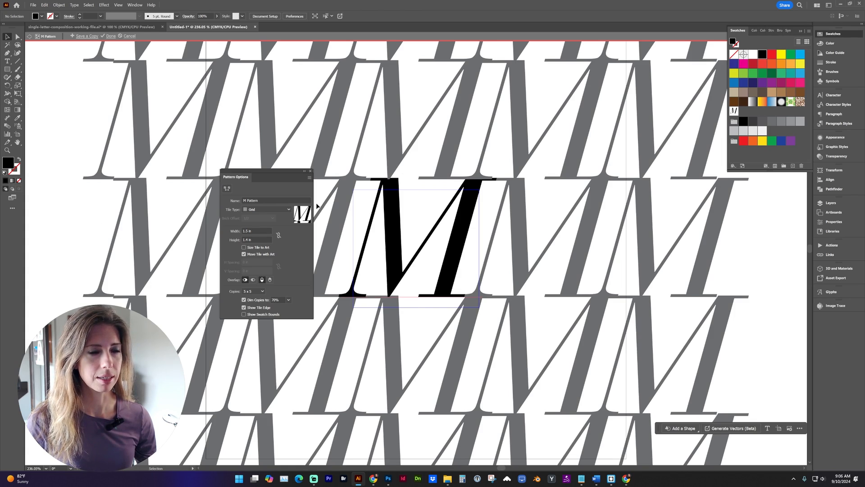
click(111, 37)
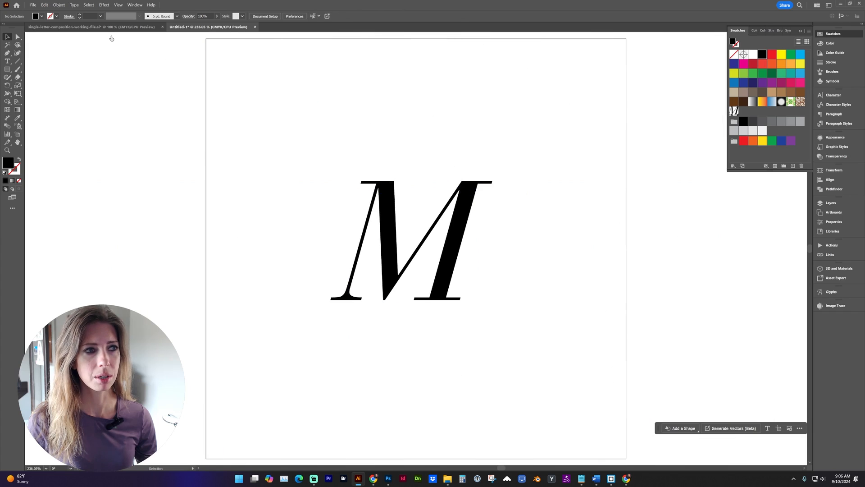
Move the letter M off the artboard's left side and draw a square about 5 in wide covering the artboard
click(457, 230)
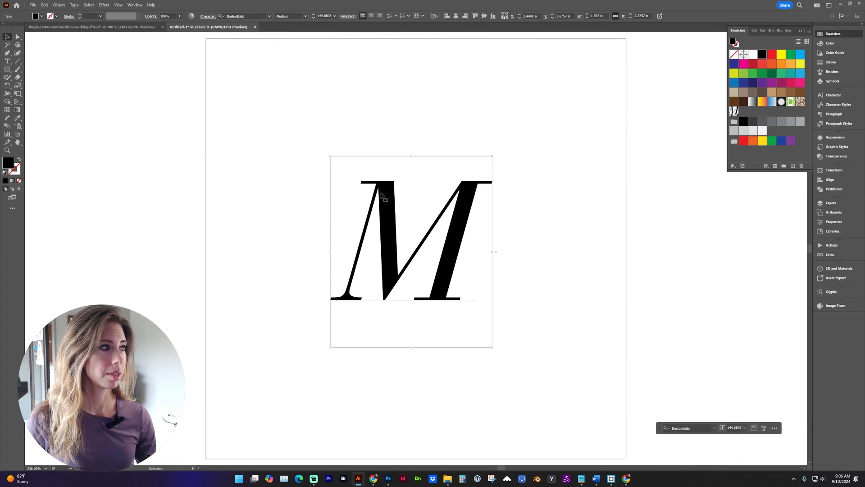
drag(467, 212, 147, 244)
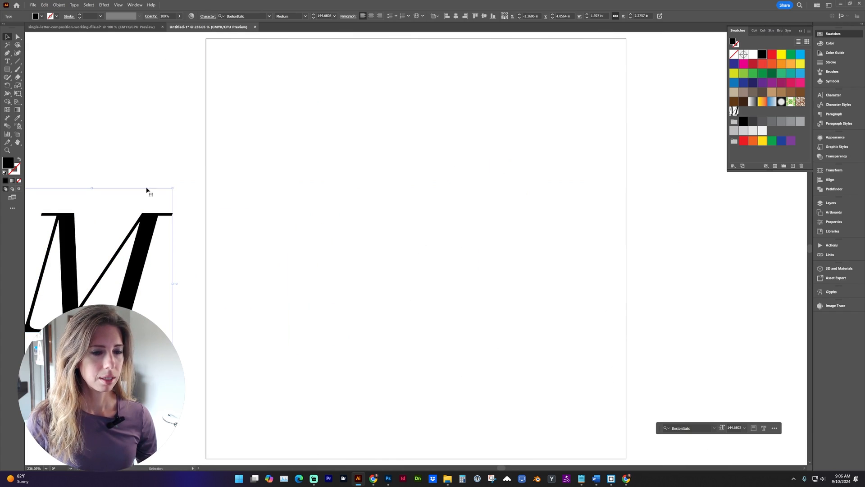
click(7, 71)
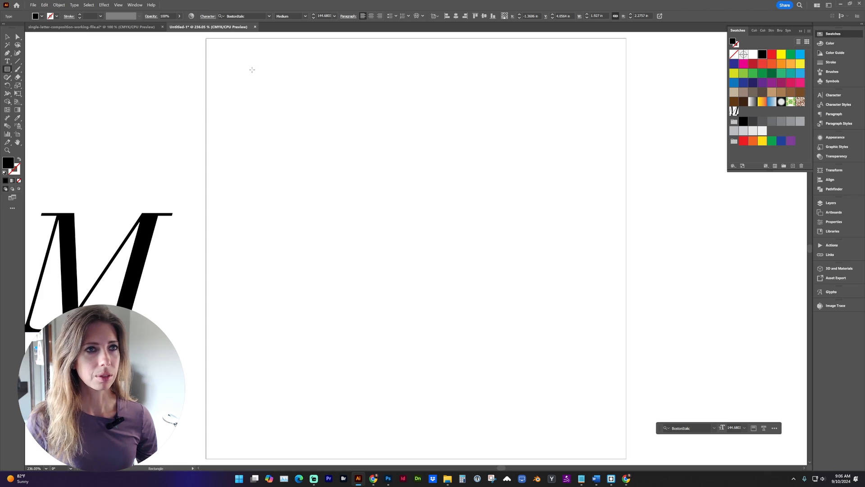
drag(207, 39, 626, 442)
scroll(316, 225, up, 1)
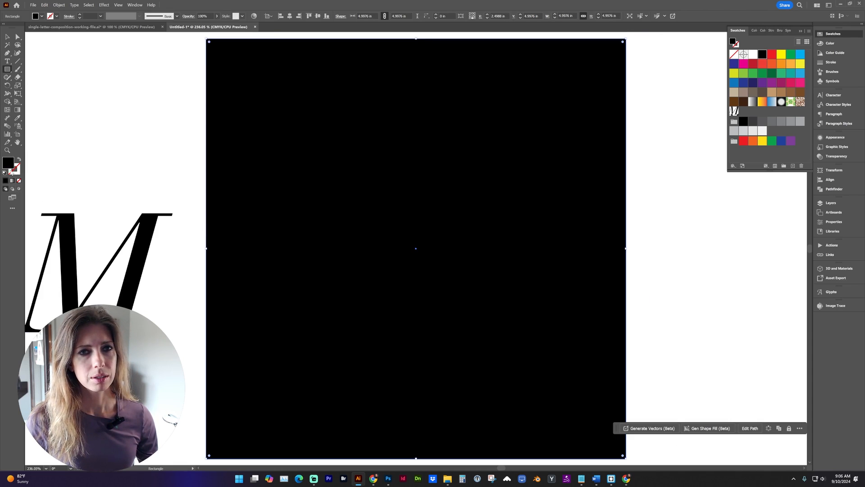
Show the swatches in Large Thumbnail View and fill the artboard-sized square with the M Pattern swatch
click(845, 37)
click(845, 36)
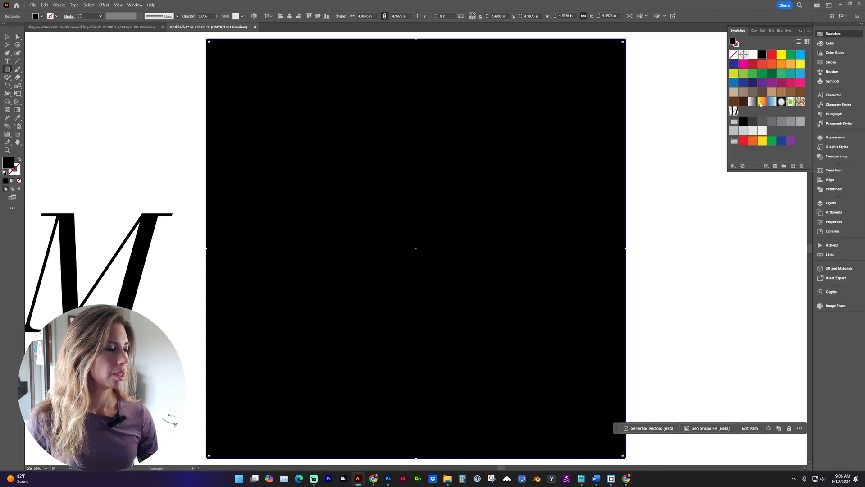
click(809, 31)
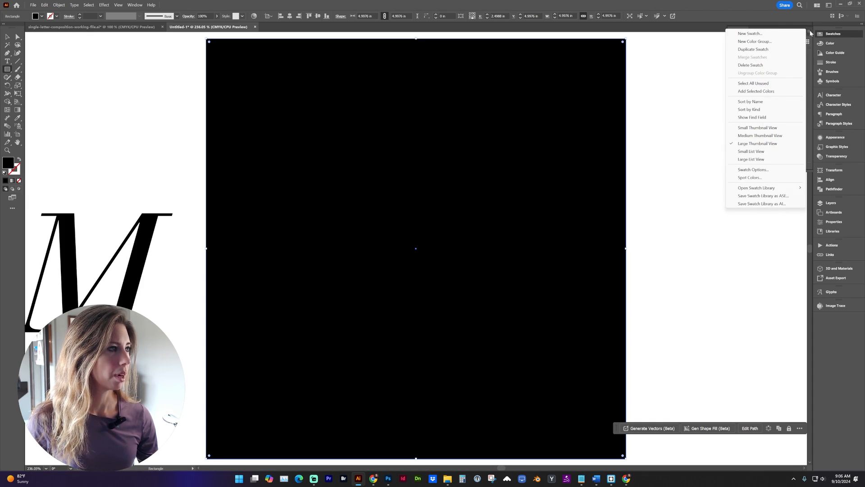
click(752, 144)
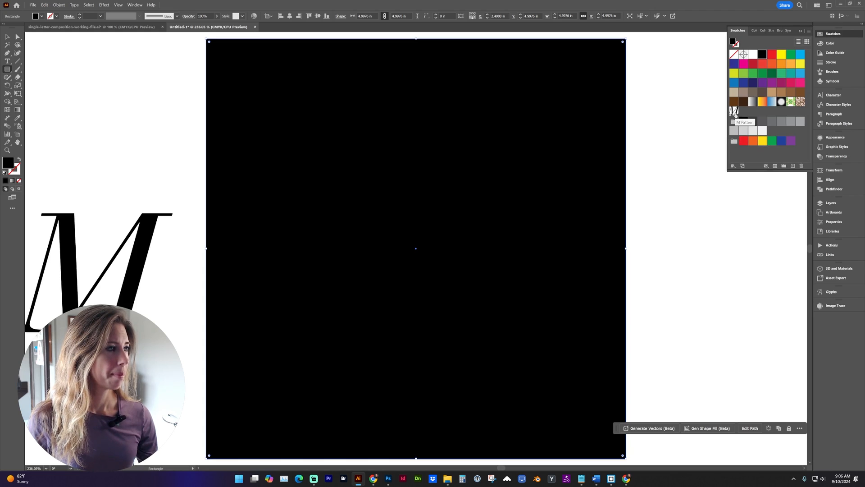
click(734, 111)
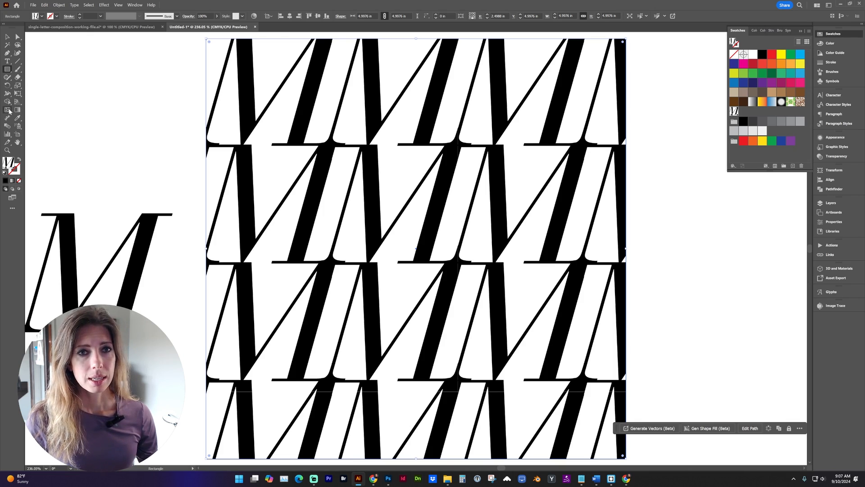
Open the Scale settings for the M-filled square, lower the uniform scale to 60%, and turn off Transform Objects so only the pattern scales
click(19, 87)
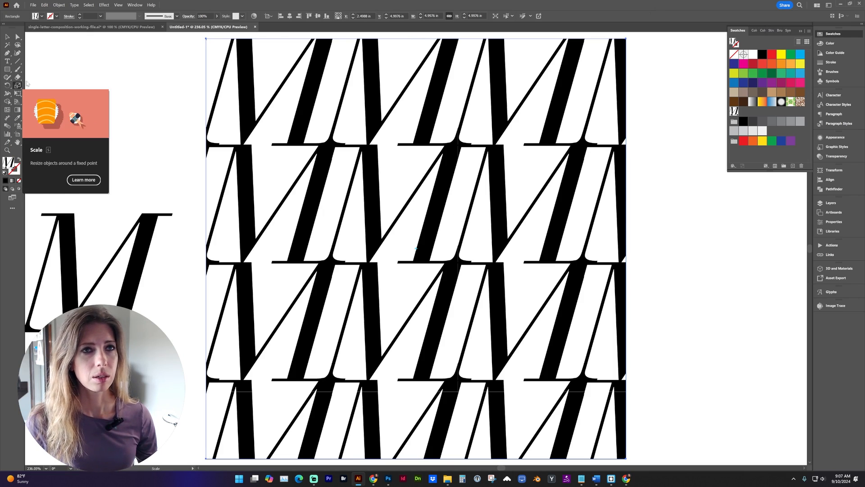
click(89, 5)
mouse_move(59, 5)
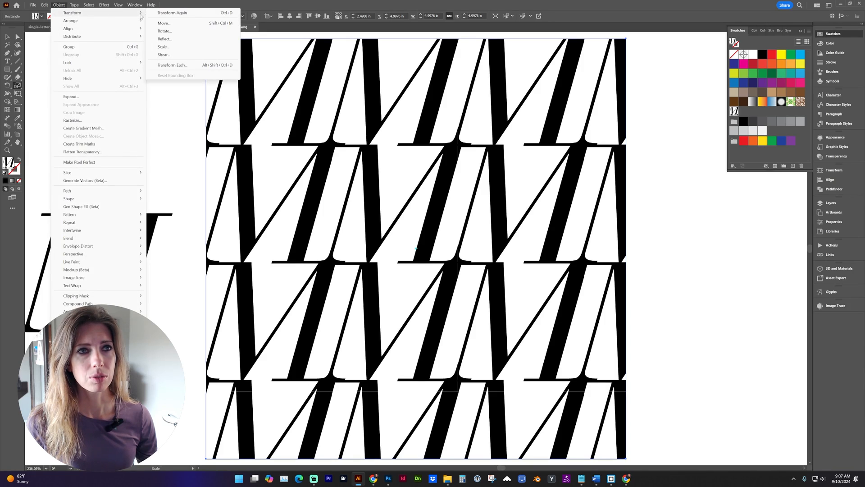
click(163, 47)
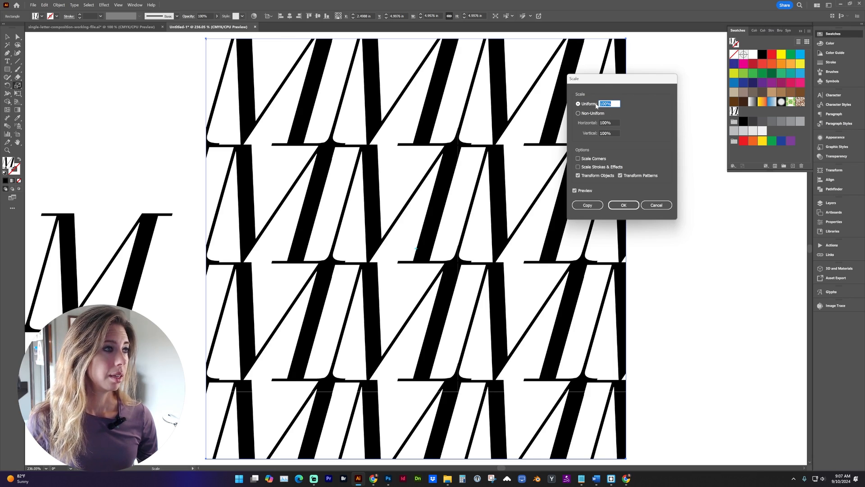
drag(604, 84, 430, 171)
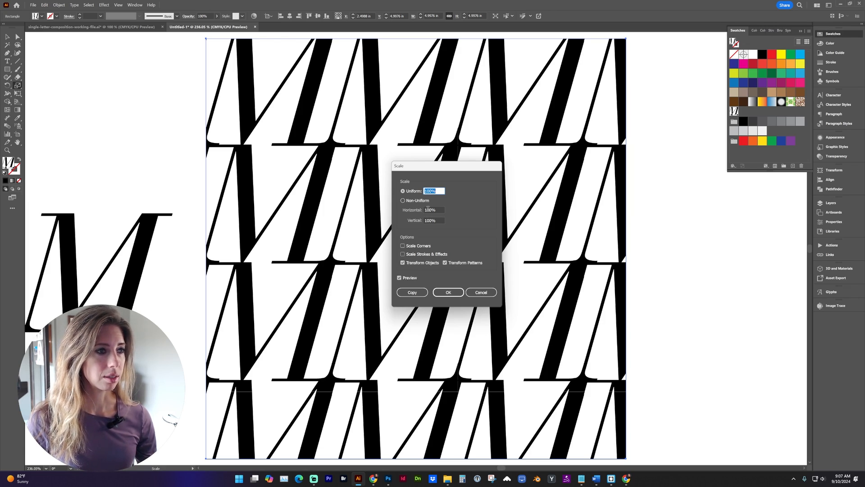
text(90)
key(Tab)
key(shift+Down)
key(shift+Down)
key(shift+Down)
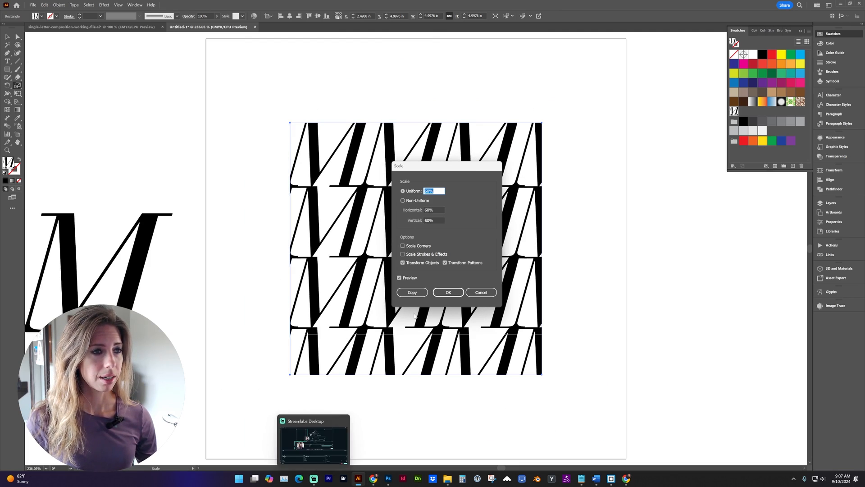
click(425, 263)
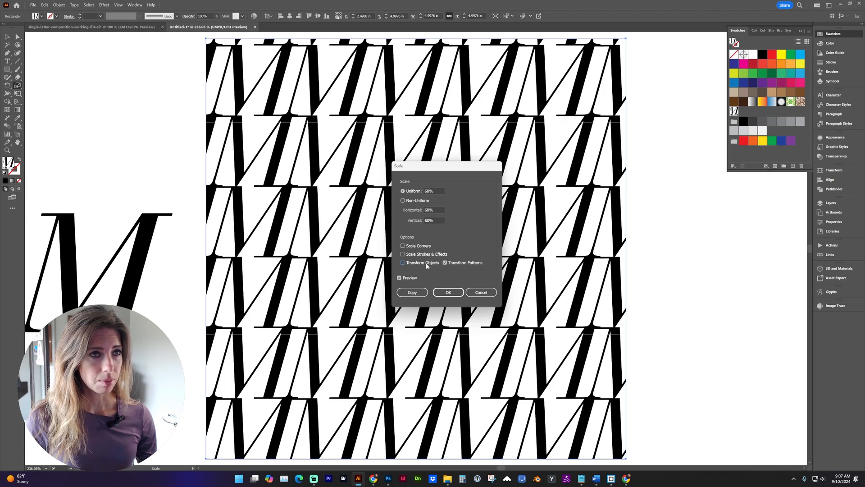
Reduce the pattern's uniform scale to 10%, try 8%, and settle on 15%
click(437, 191)
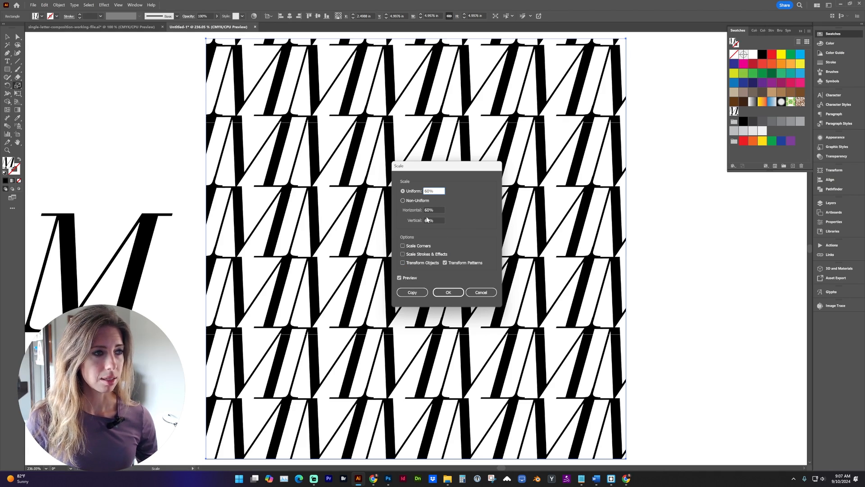
key(shift+Down)
key(shift+Down)
key(shift+Down)
key(shift+Down)
key(shift+Down)
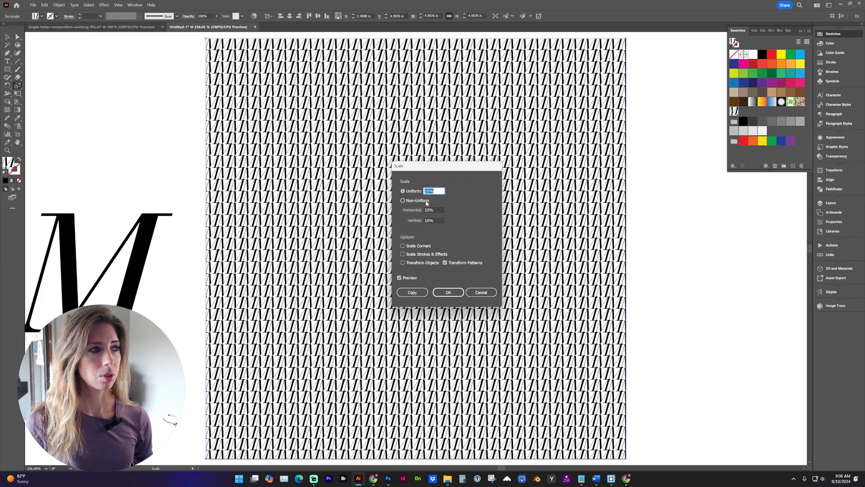
key(Up)
key(Up)
key(Up)
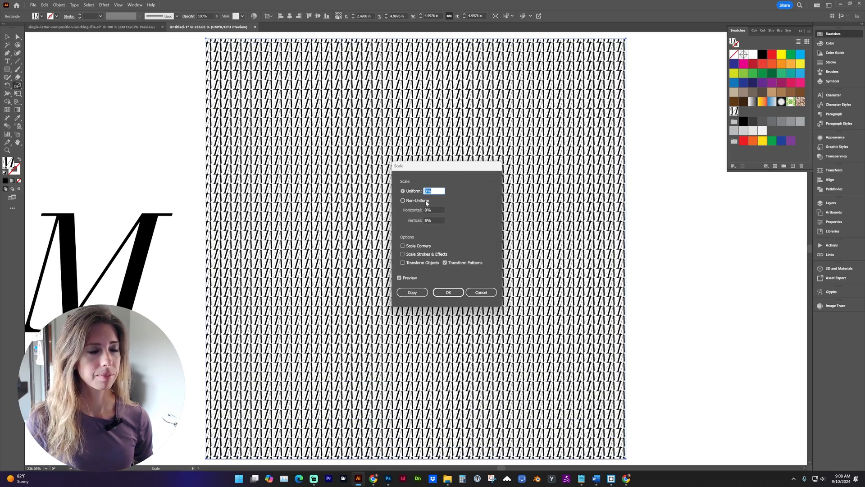
key(Up)
key(Up)
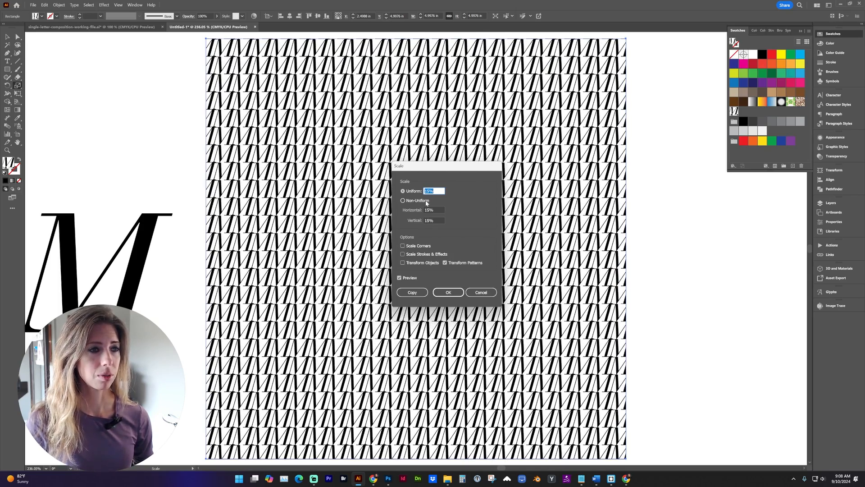
Try scaling the square without its pattern and both together, and restore scaling of the pattern only
click(445, 263)
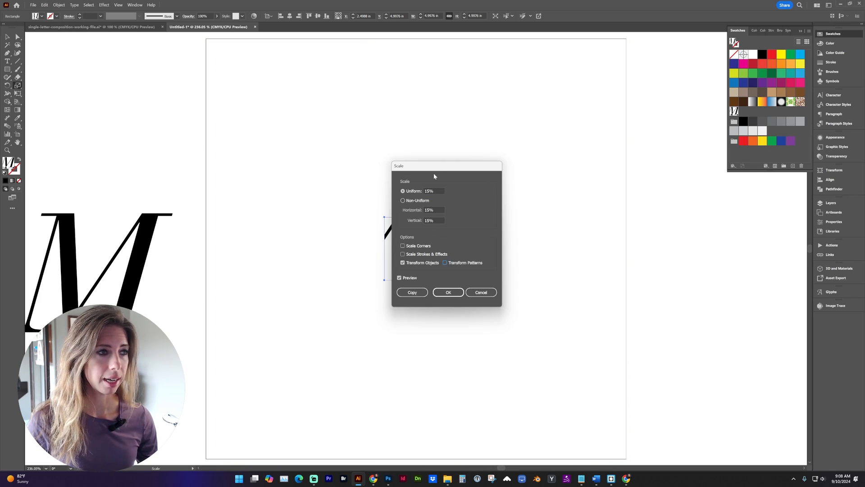
drag(434, 175, 599, 169)
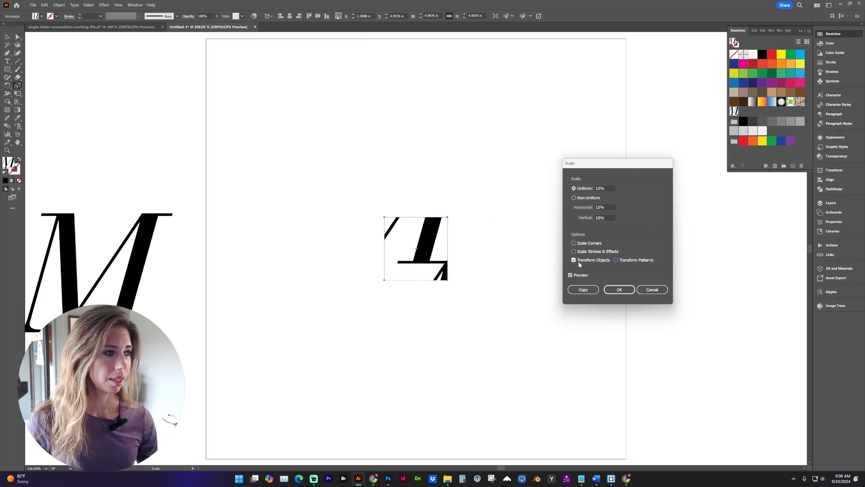
click(616, 260)
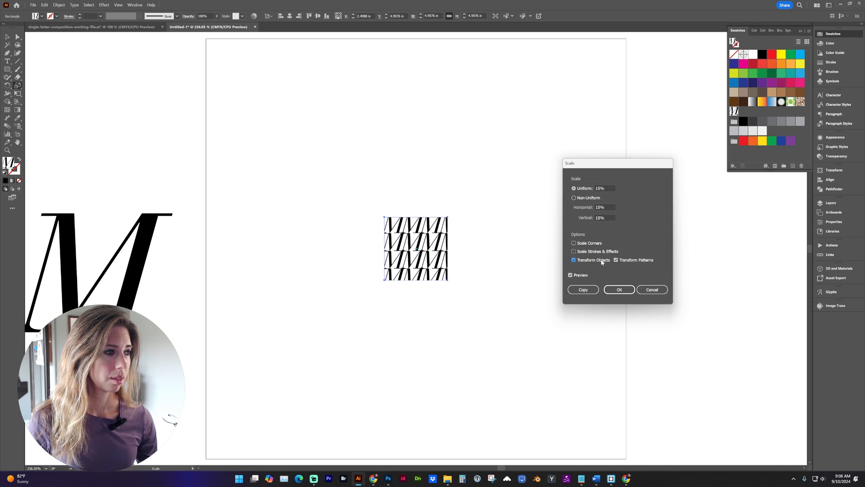
click(575, 260)
Apply the 15% uniform scale to the square's pattern only
drag(615, 167, 470, 158)
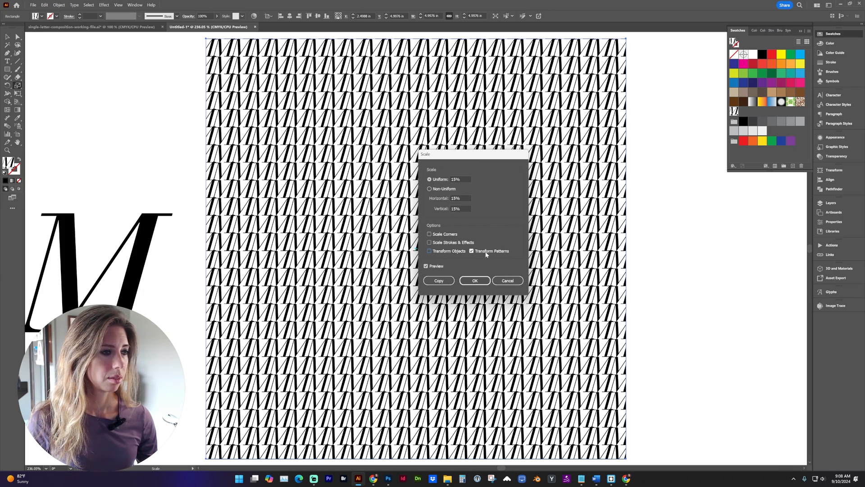
click(463, 180)
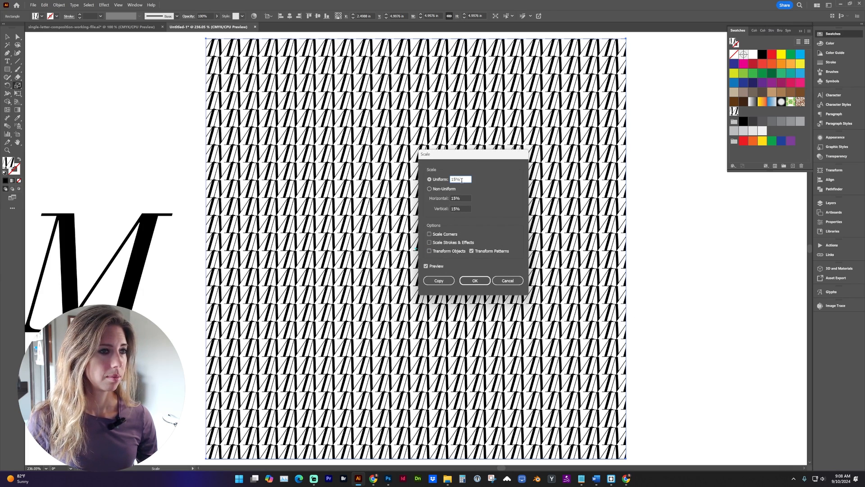
click(476, 281)
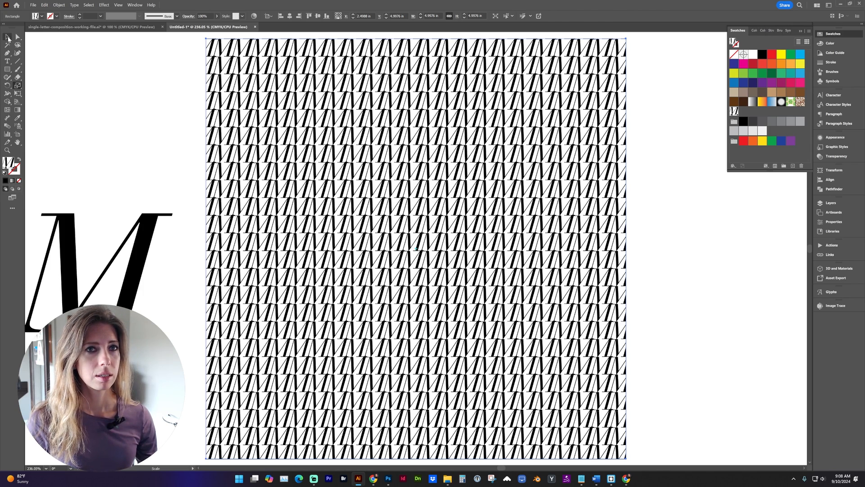
Try narrowing the whole square from its left side to about 2.34 in with the Selection tool, and undo the resize
click(8, 38)
scroll(433, 268, down, 2)
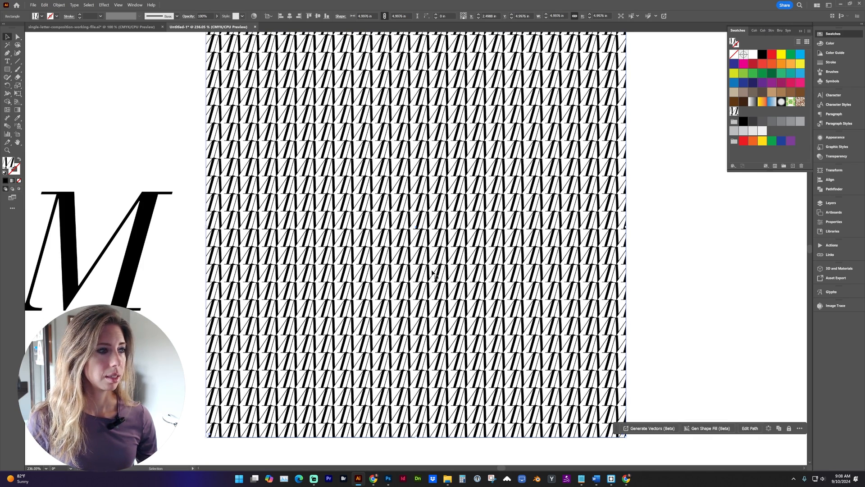
scroll(432, 273, up, 1)
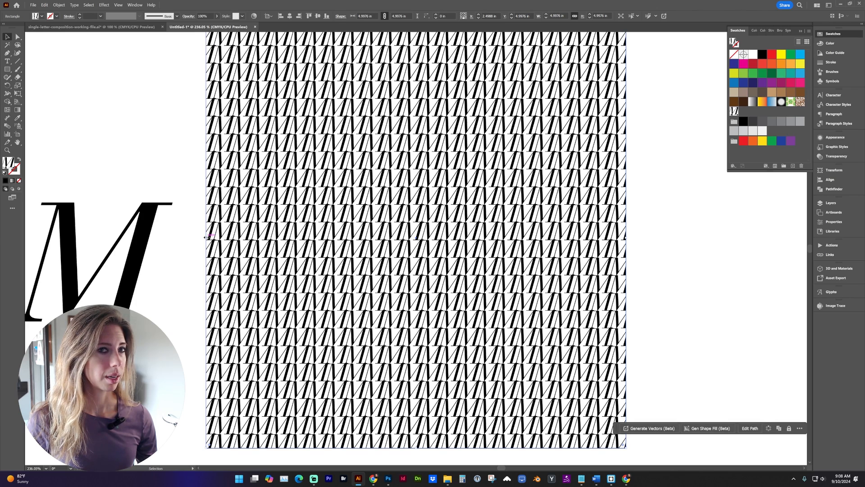
drag(206, 237, 430, 239)
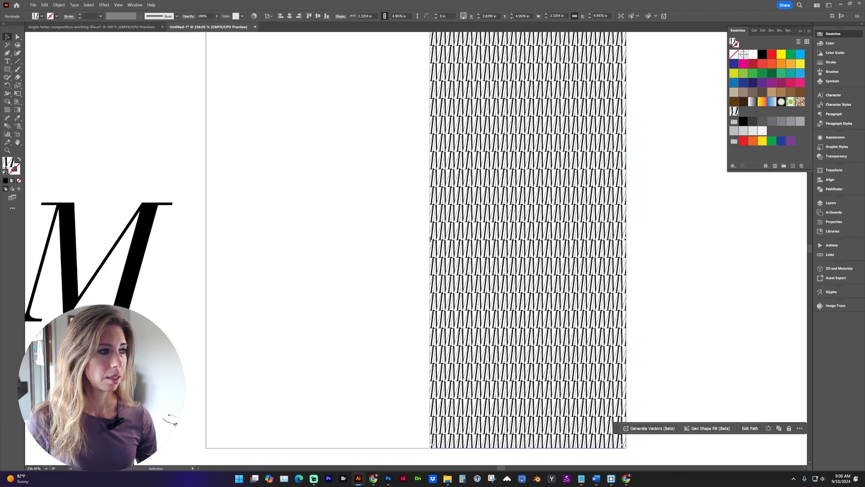
scroll(467, 261, up, 2)
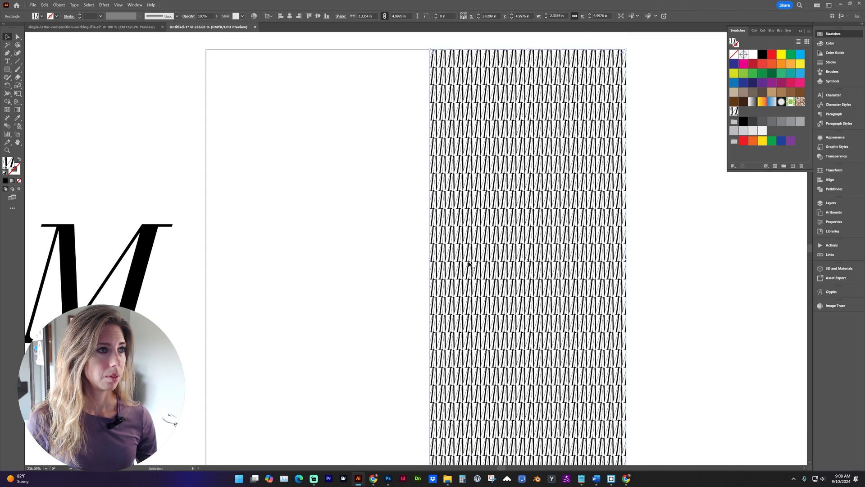
scroll(468, 263, down, 2)
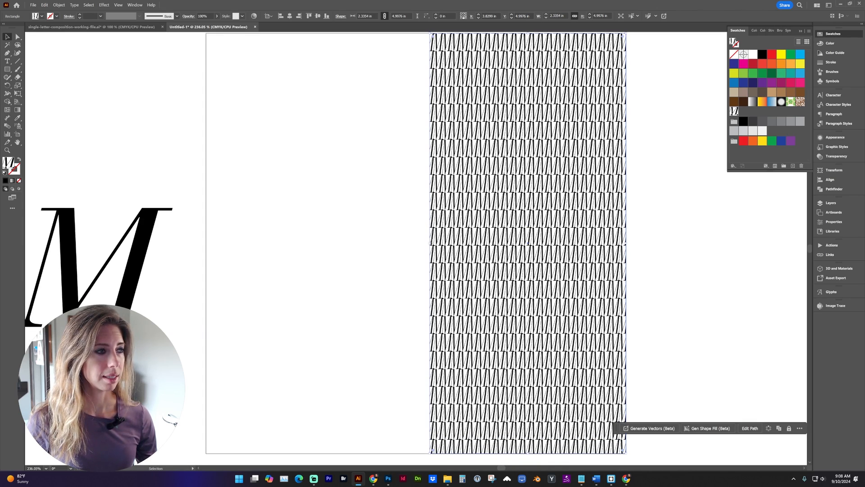
key(ctrl)
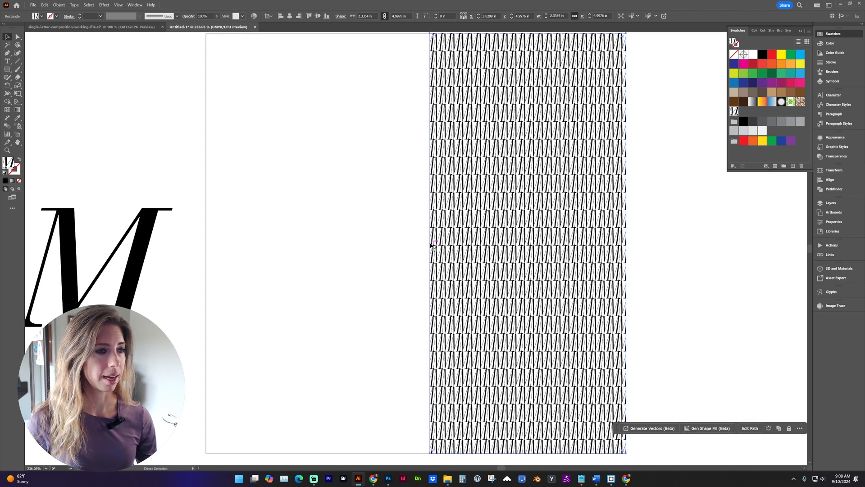
key(ctrl+z)
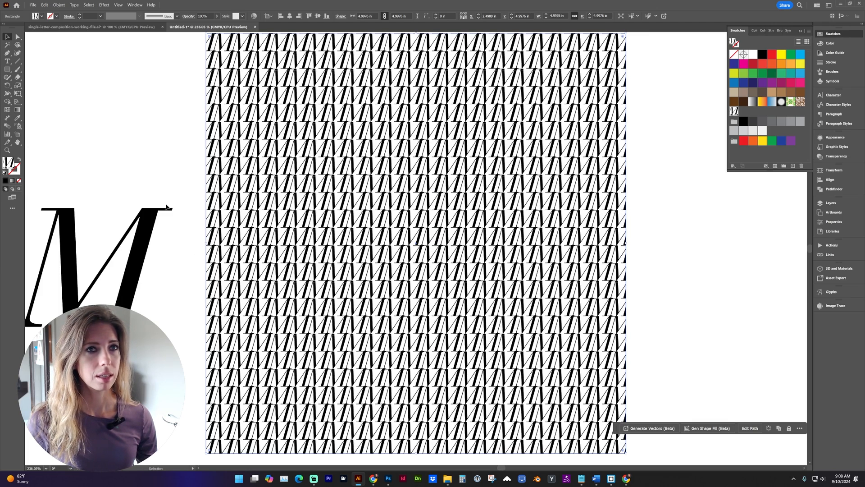
Move only the square's left edge inward with Direct Selection, undo once, and move it again for a width of about 2.28 in
click(89, 89)
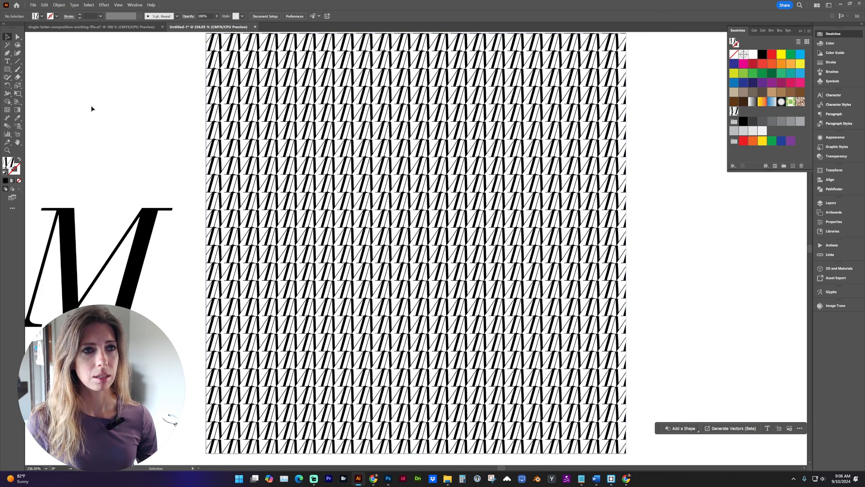
click(17, 37)
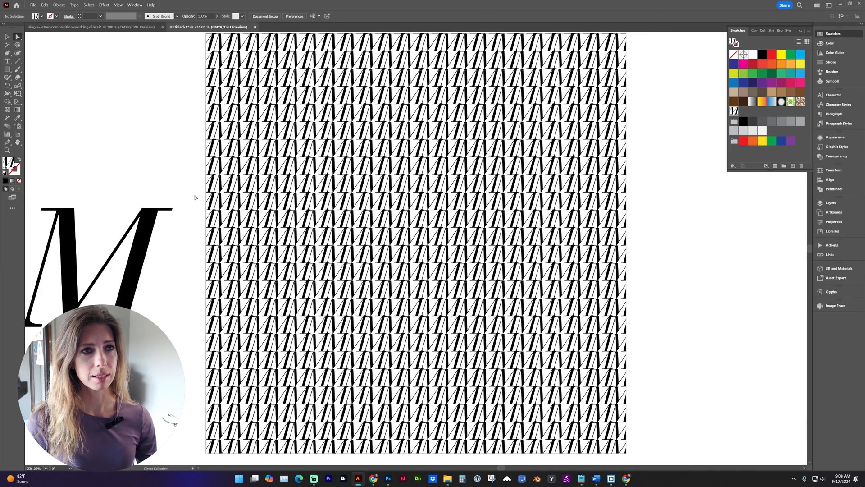
click(207, 159)
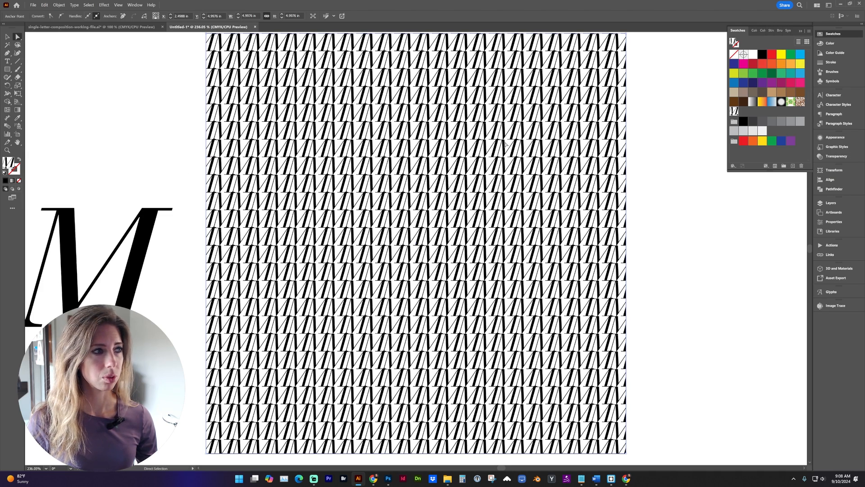
drag(206, 153, 437, 172)
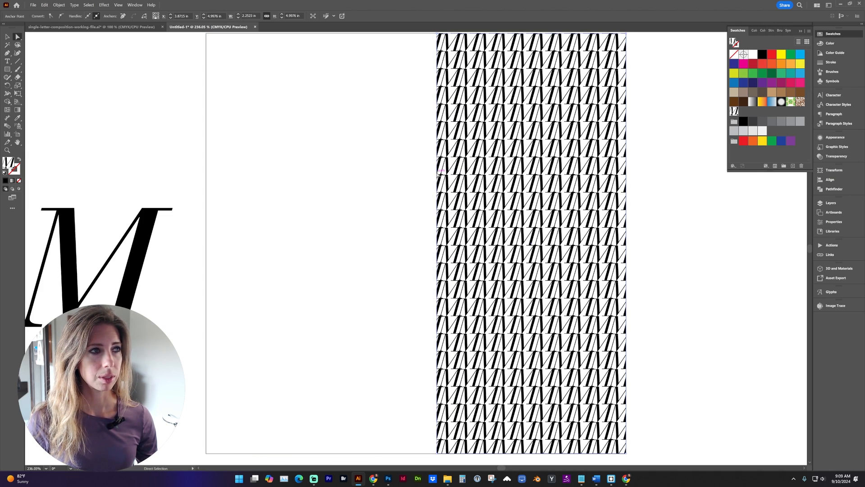
key(ctrl+z)
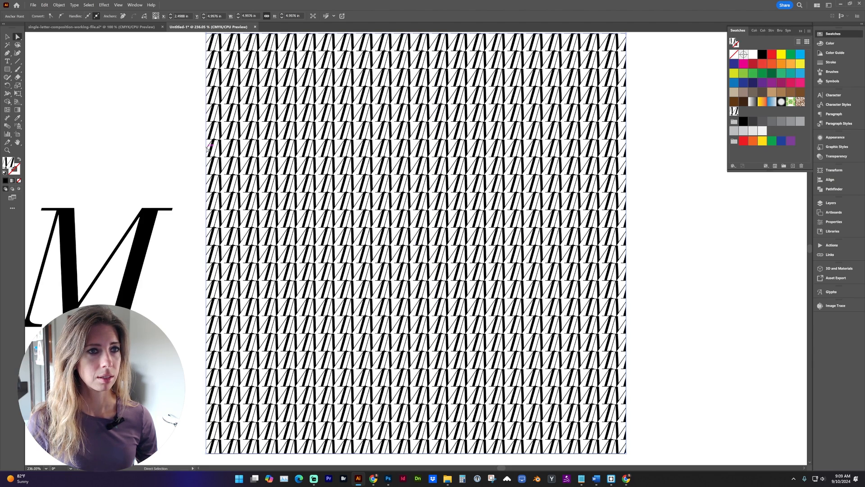
drag(208, 149, 435, 162)
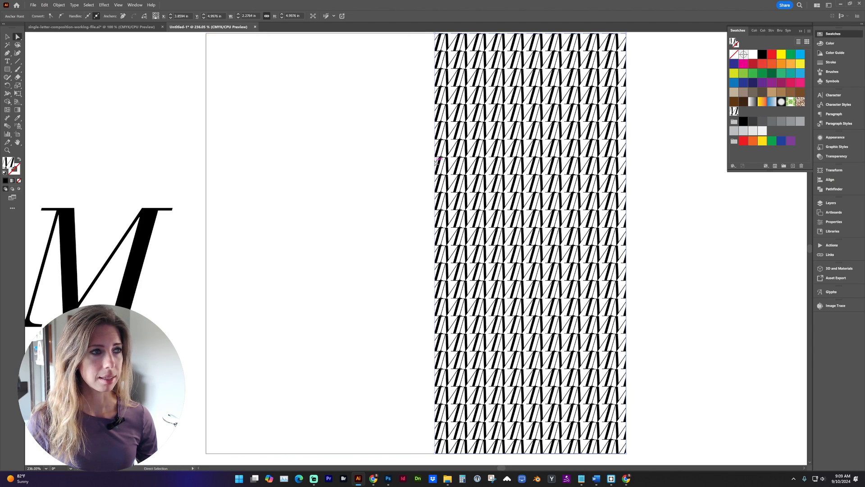
Nudge the rectangle's left edge rightward until the shape is about 2.14 in wide
drag(568, 154, 520, 178)
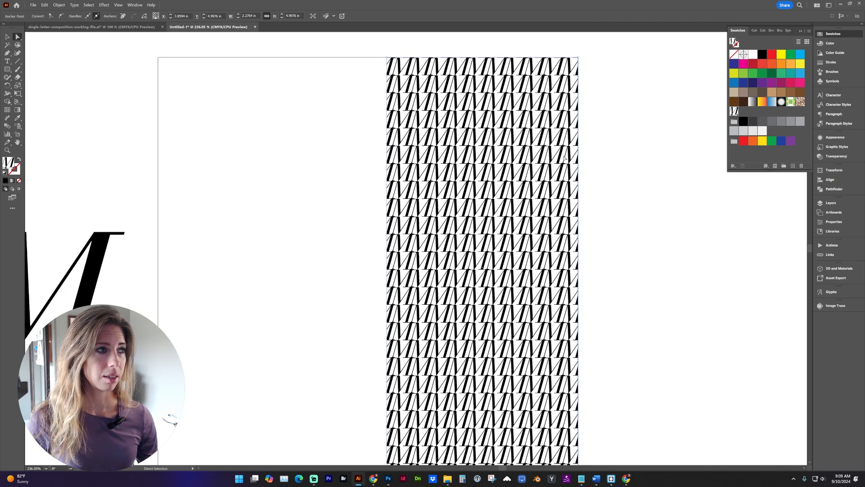
key(Right)
key(Right)
key(Right)
key(Right)
key(Right)
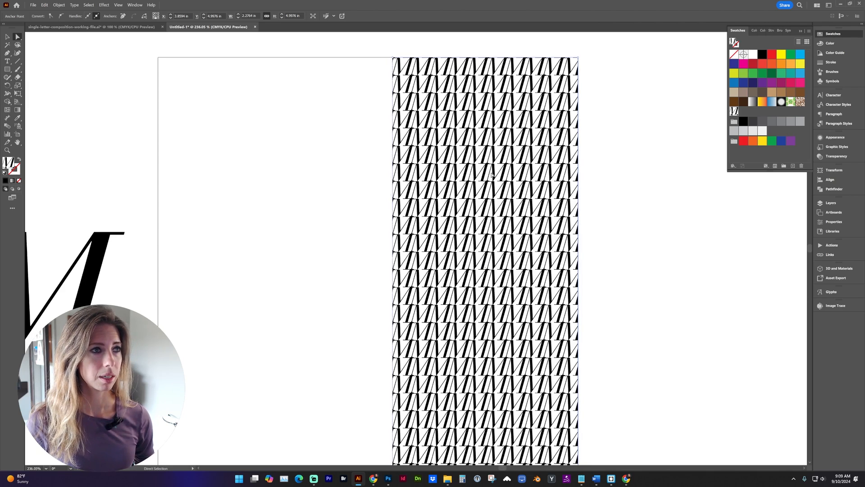
key(Right)
key(Right)
key(Right)
key(Right)
key(Right)
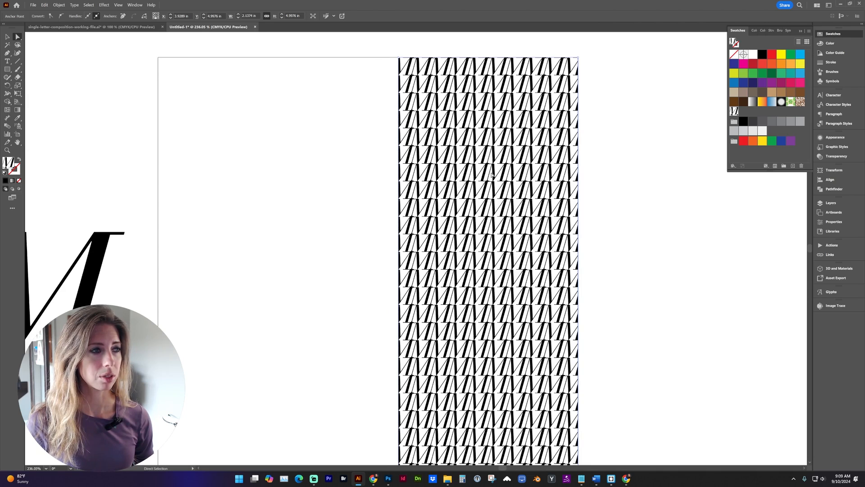
key(Right)
key(Left)
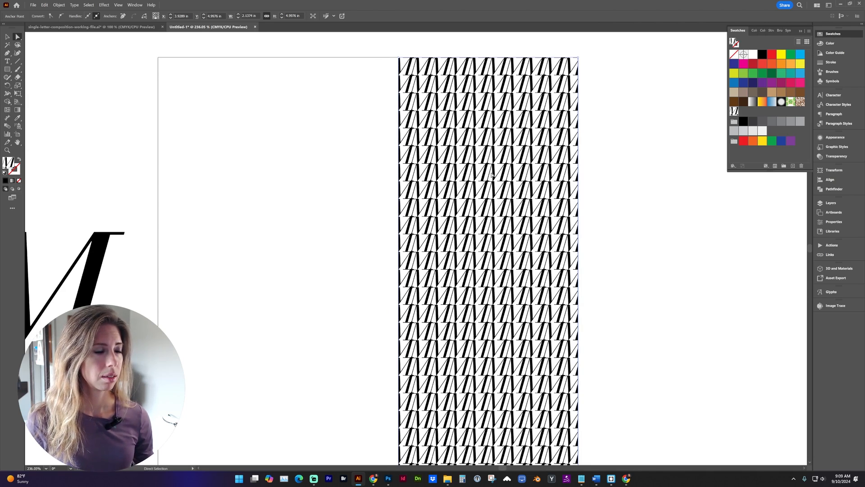
Open the Scale options for the whole rectangle, turn on Transform Objects and turn off Transform Patterns
key(v)
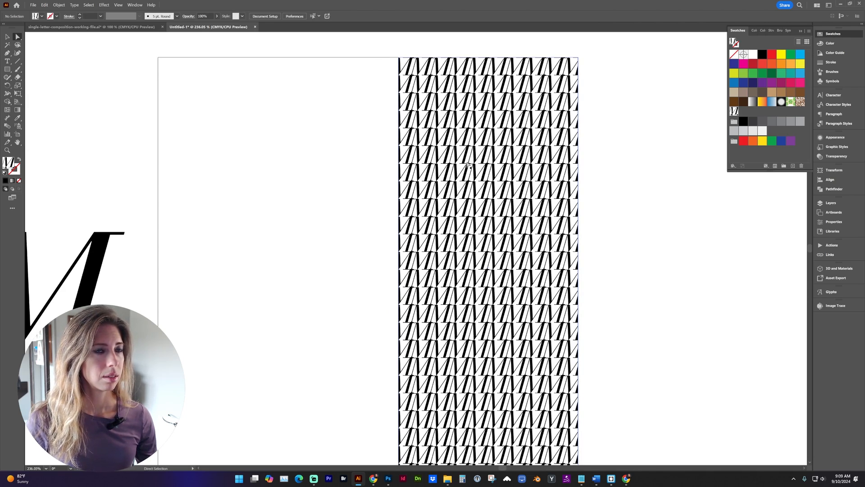
click(63, 6)
mouse_move(134, 15)
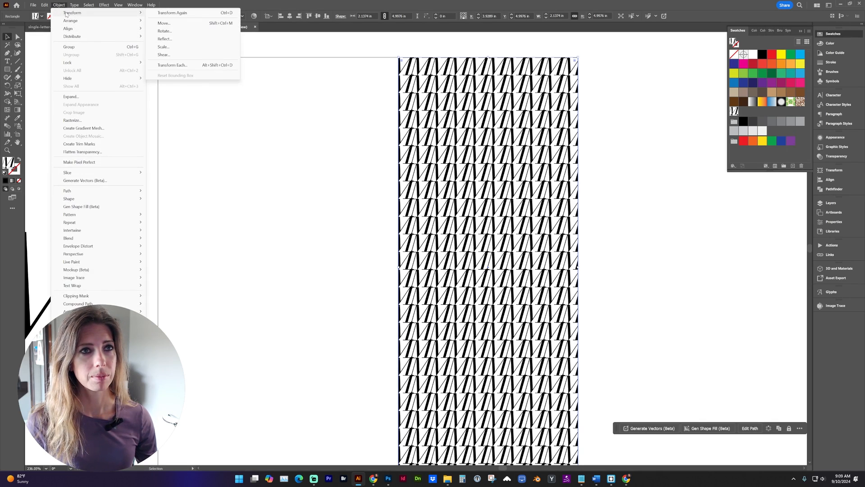
click(163, 47)
drag(443, 155, 244, 157)
click(272, 253)
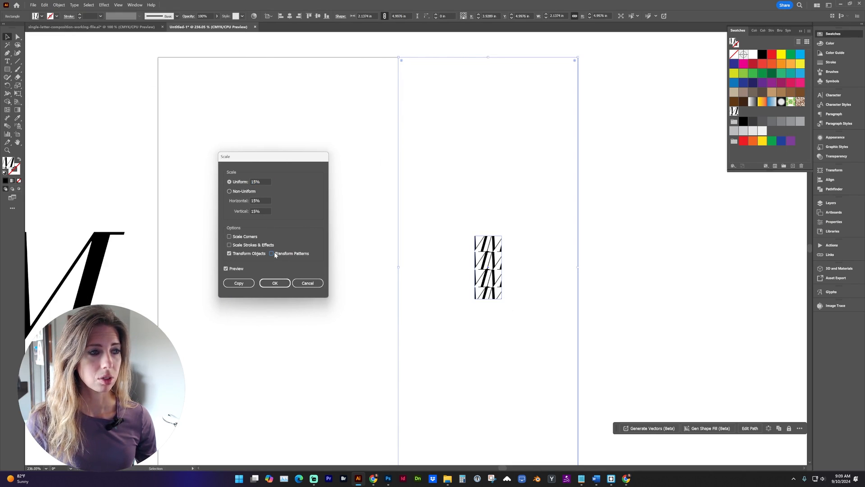
click(249, 255)
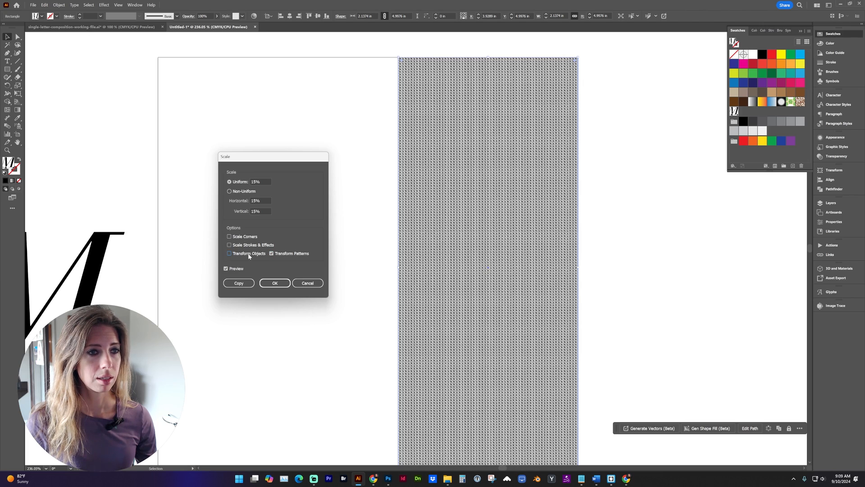
click(271, 253)
click(257, 254)
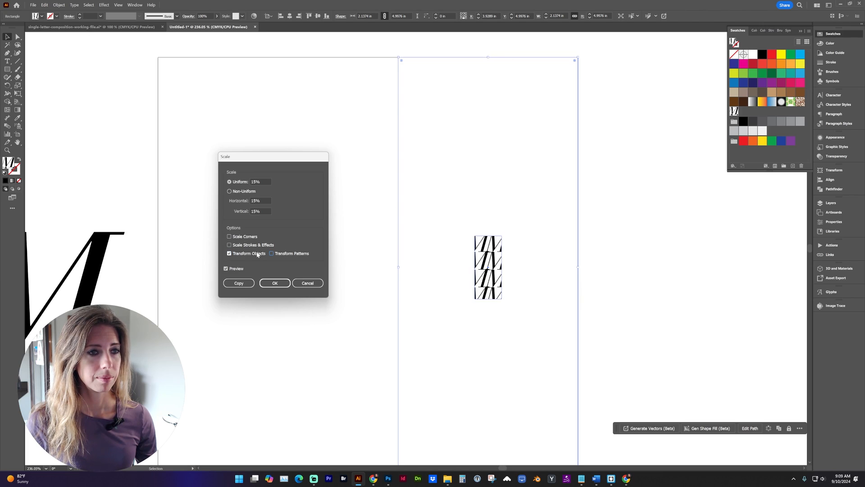
Set the rectangle's uniform scale to 100% and apply it
double_click(255, 181)
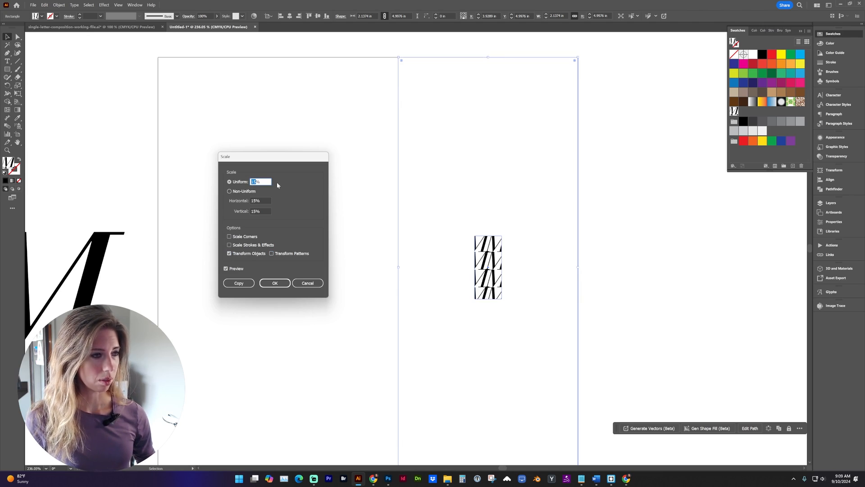
text(100)
key(Tab)
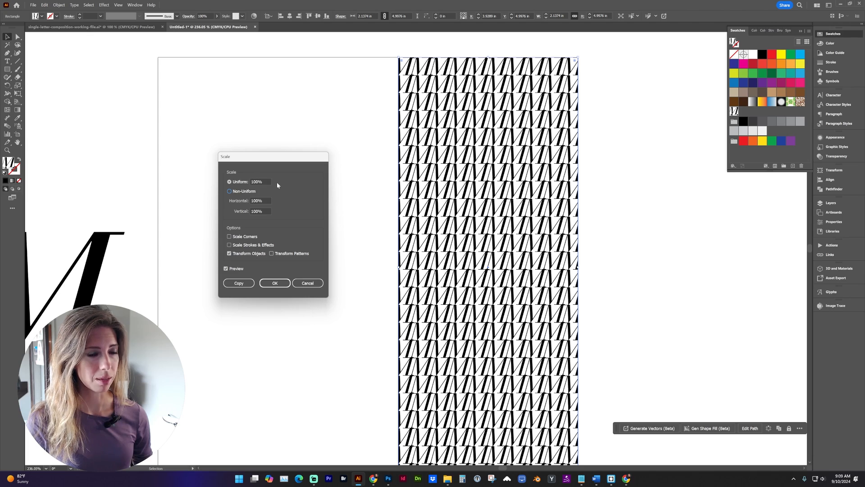
click(275, 283)
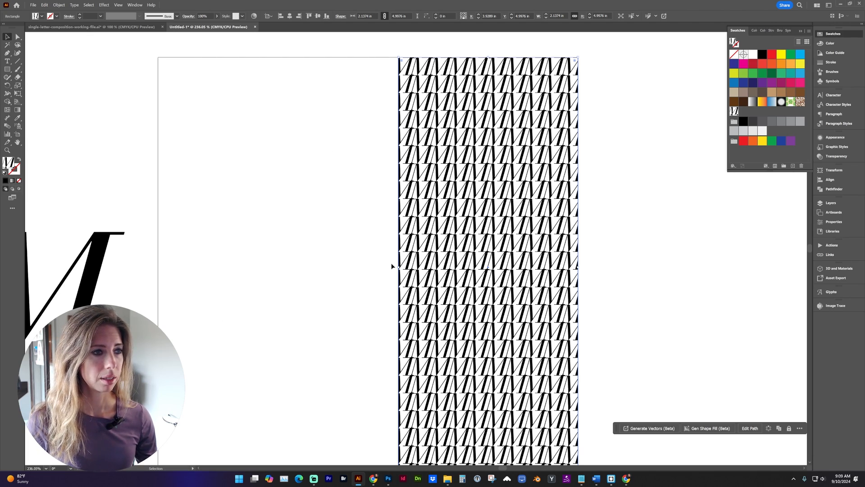
Try widening the rectangle from its left side to about 3.13 in, undo it, and reapply the 100% scale to objects only
drag(399, 268, 314, 268)
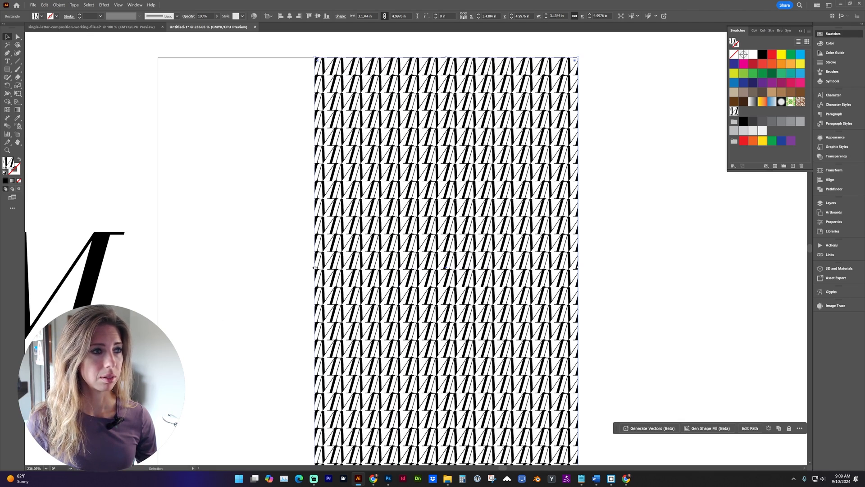
key(ctrl+z)
key(s)
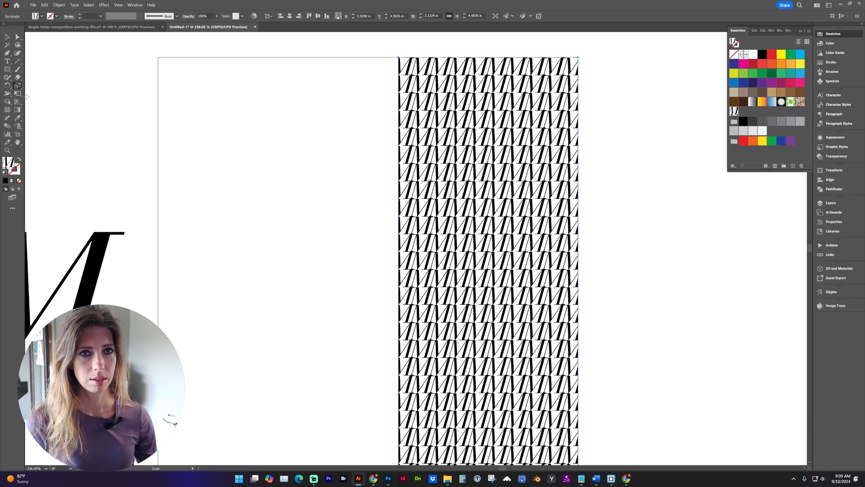
double_click(18, 85)
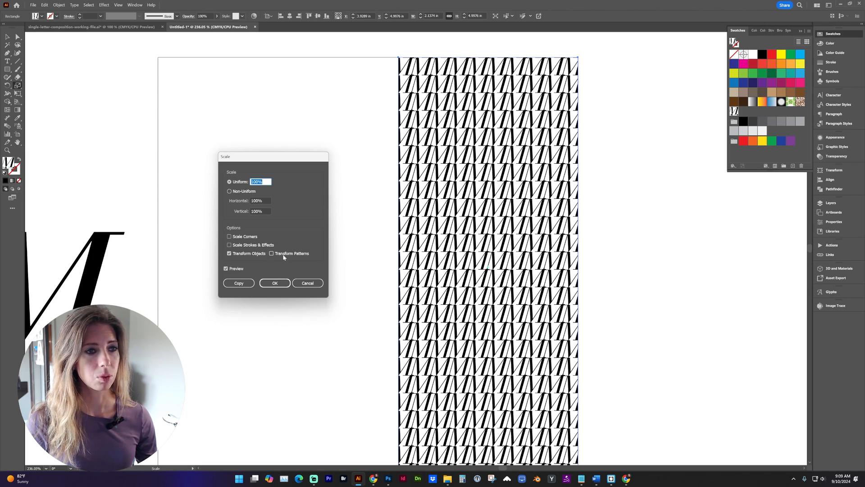
click(274, 283)
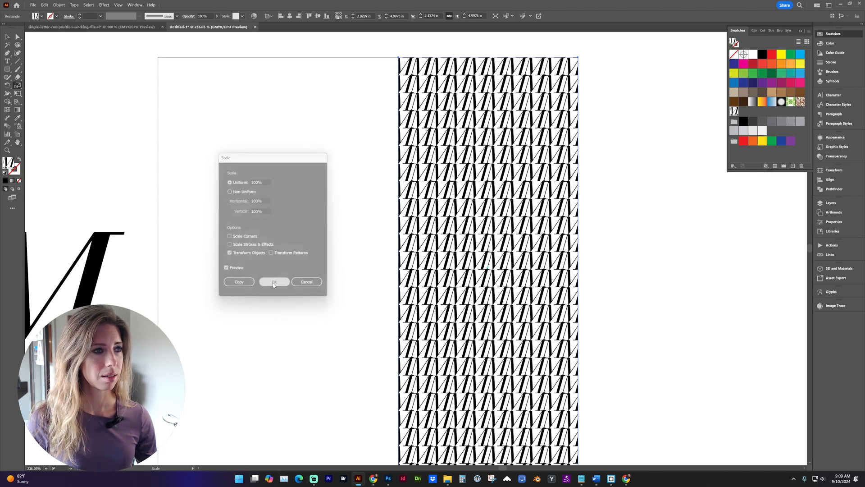
Widen the rectangle from its left side to about 3.99 in with the Selection tool, and undo the stray move
key(v)
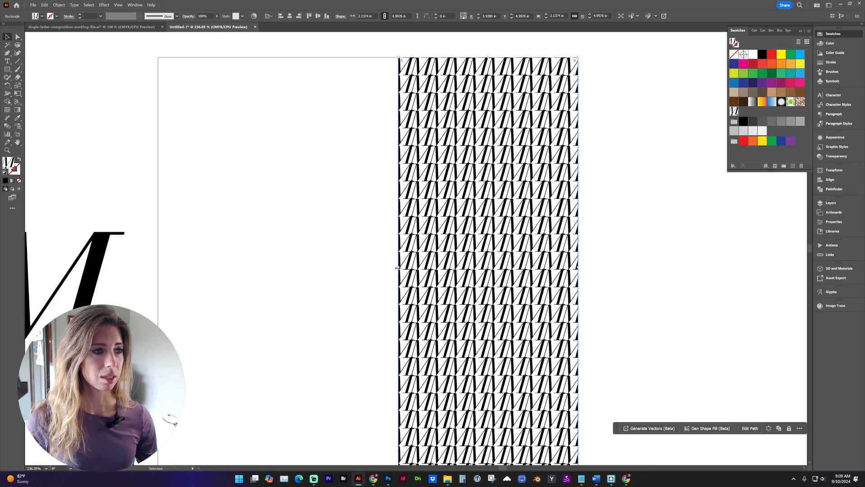
drag(398, 268, 359, 273)
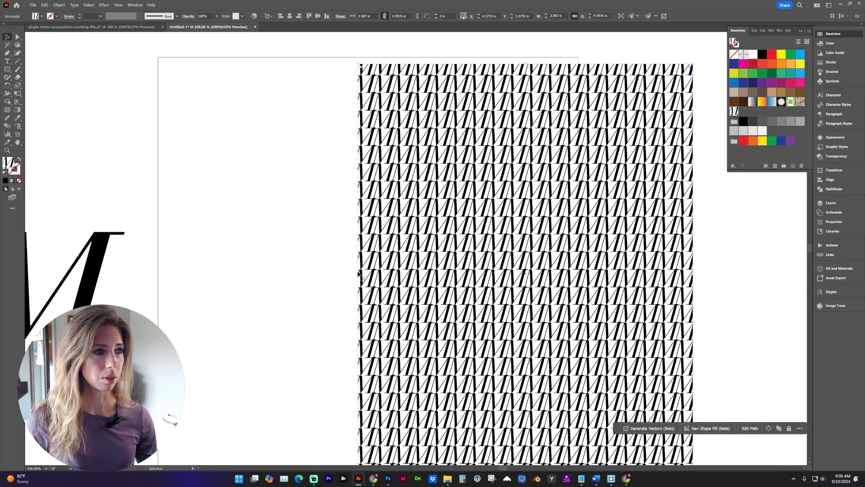
key(ctrl+z)
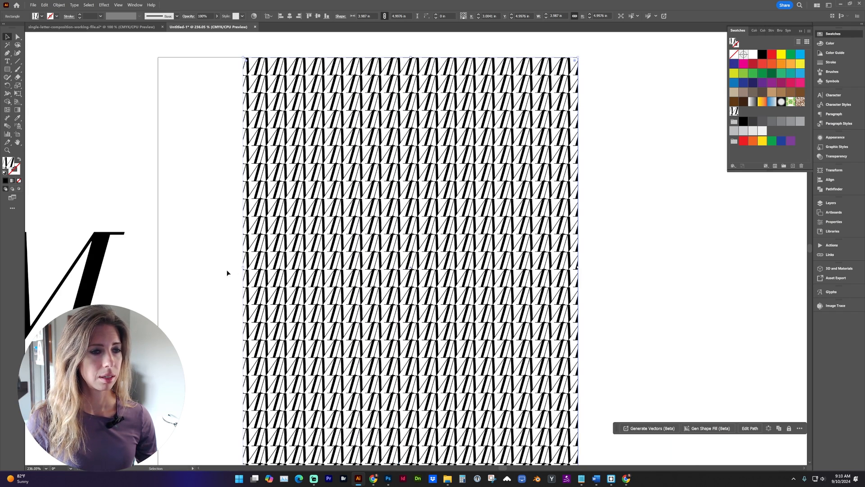
Draw a pattern-filled circle about 2.19 in wide beside the artboard's right edge and move it slightly up and left
drag(406, 267, 218, 261)
key(l)
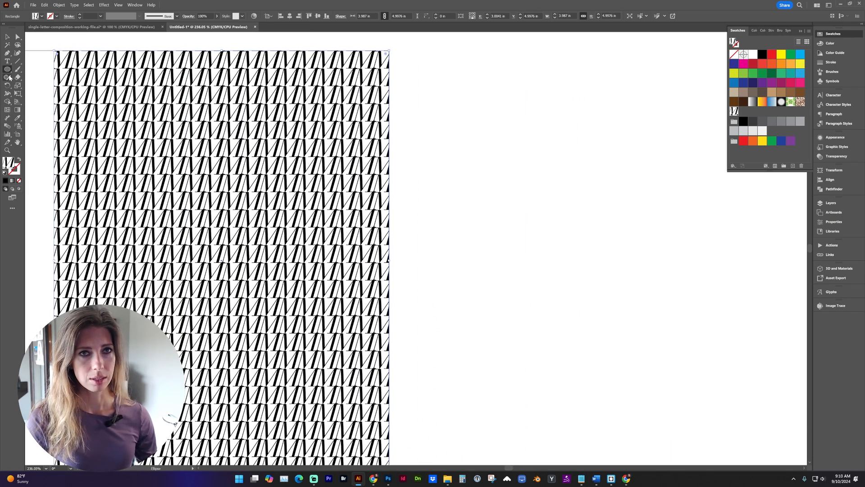
drag(436, 155, 619, 321)
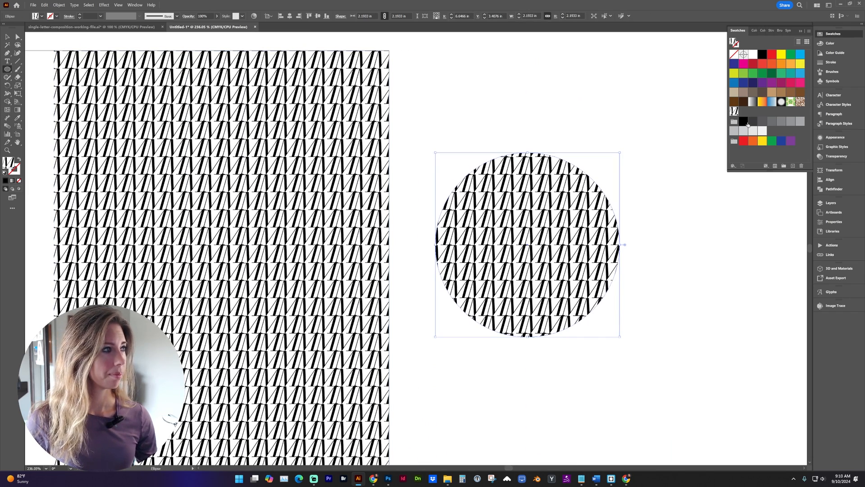
key(v)
drag(541, 270, 650, 280)
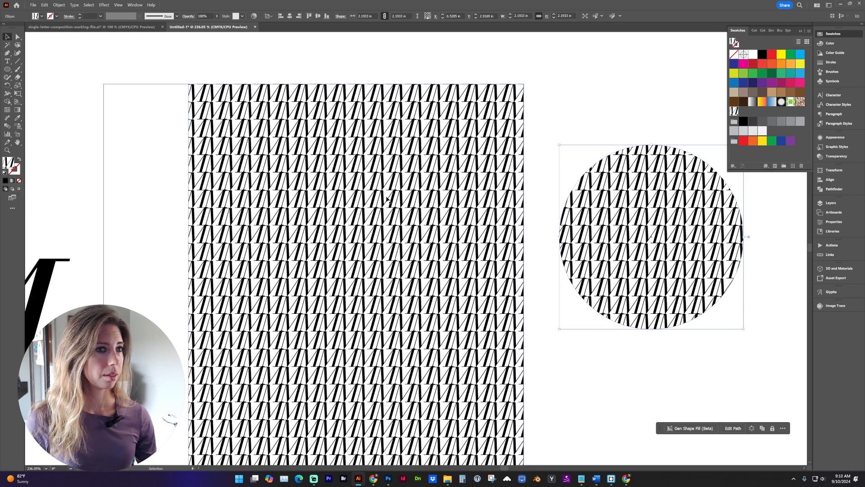
Apply the M Pattern swatch to the circle, recolor the pattern's letter M dark blue, and exit pattern editing
drag(608, 231, 449, 230)
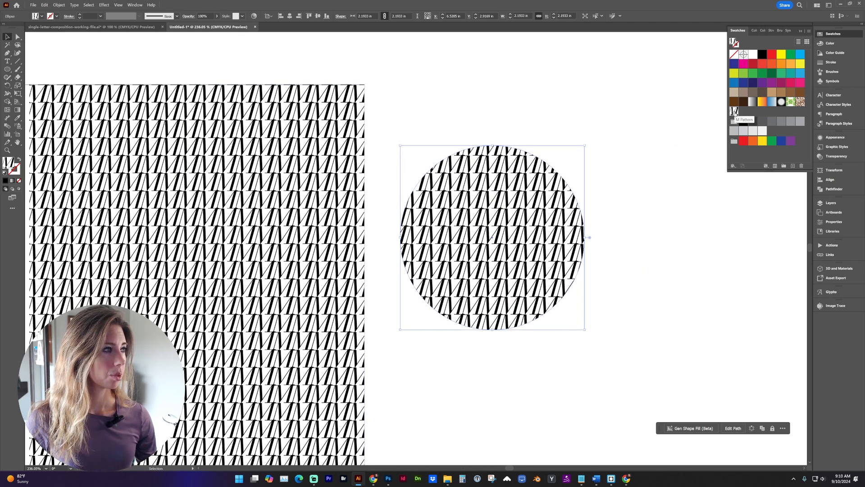
double_click(733, 111)
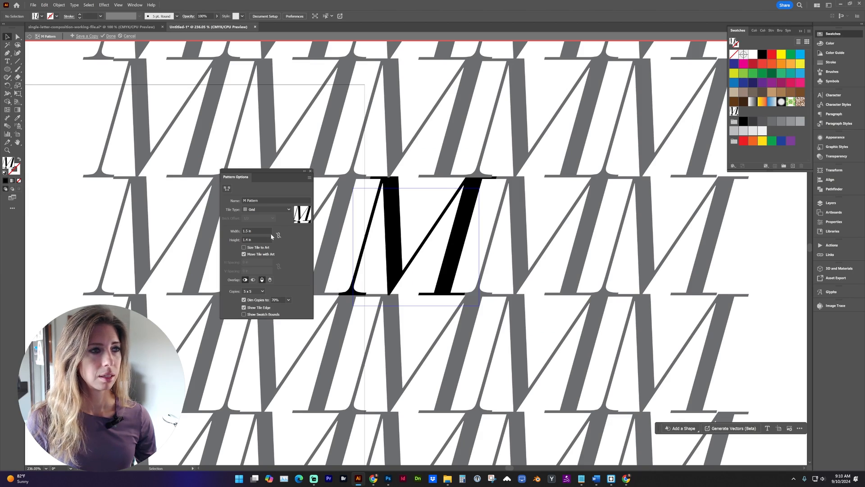
click(388, 221)
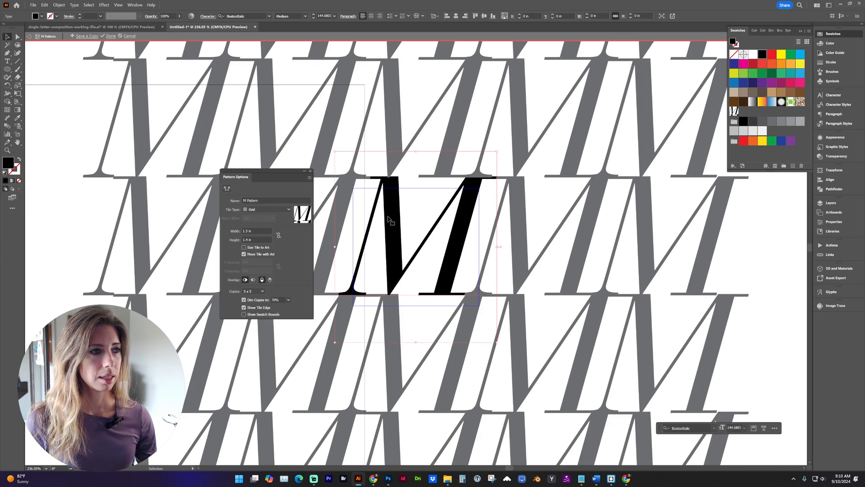
click(744, 84)
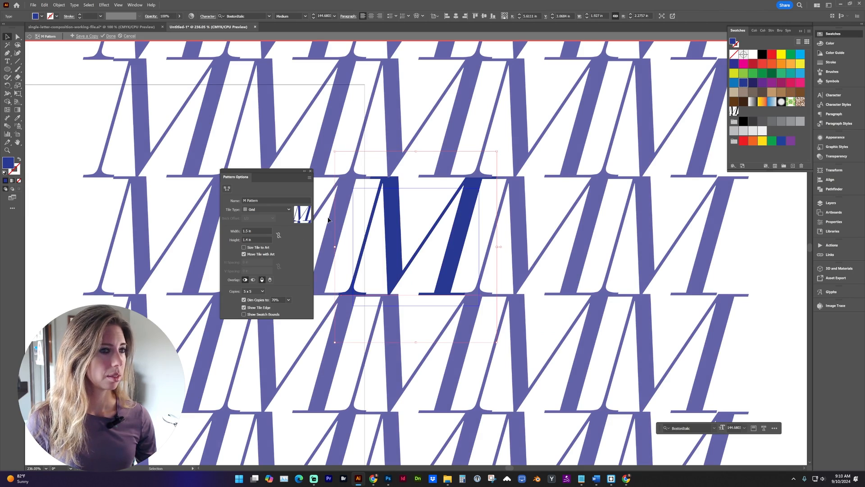
key(Escape)
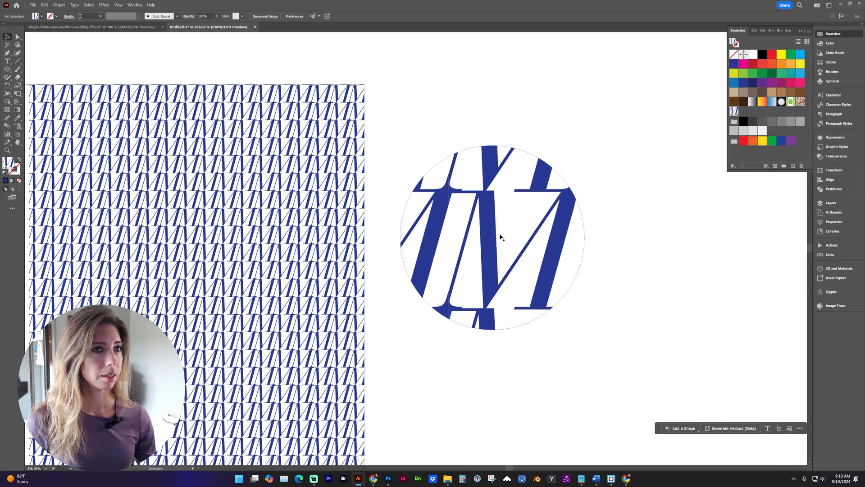
click(494, 256)
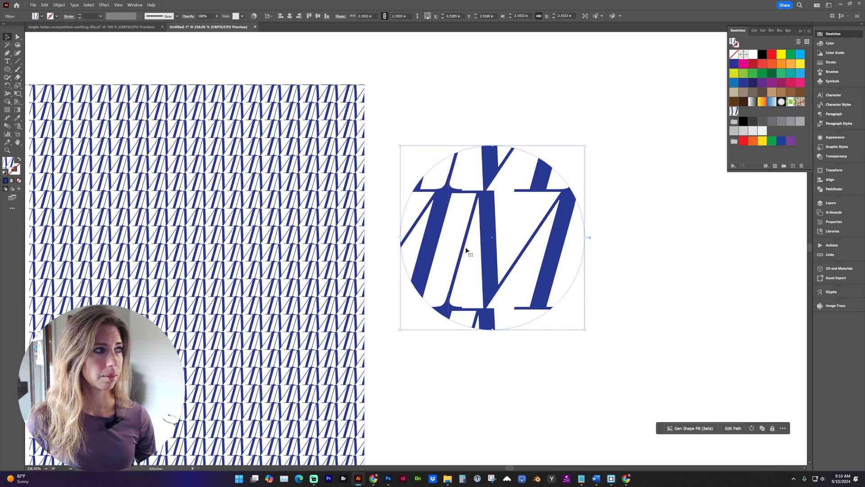
click(357, 292)
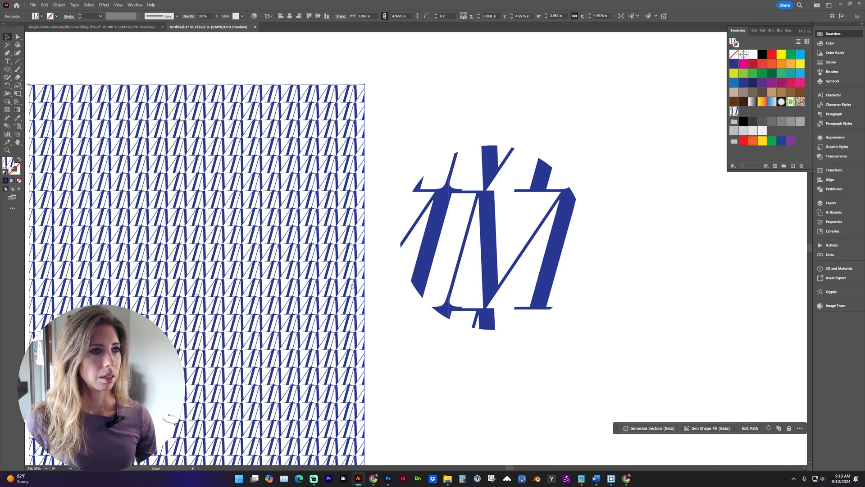
drag(354, 288, 387, 269)
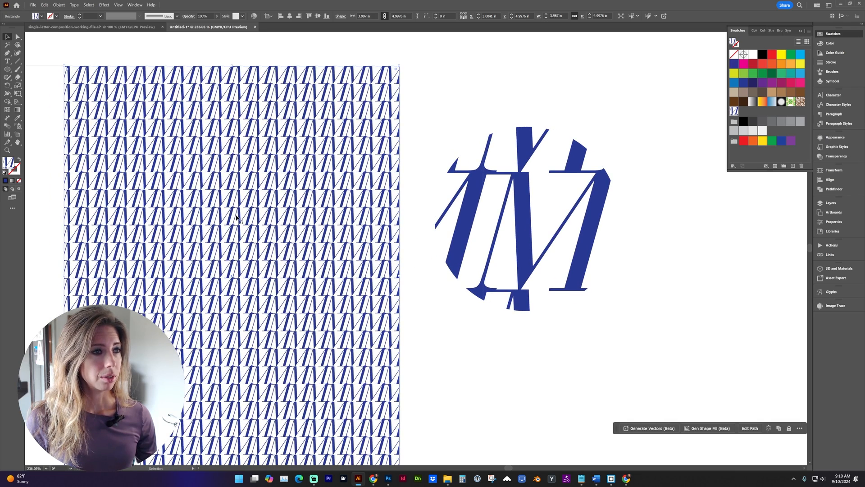
drag(416, 182, 334, 188)
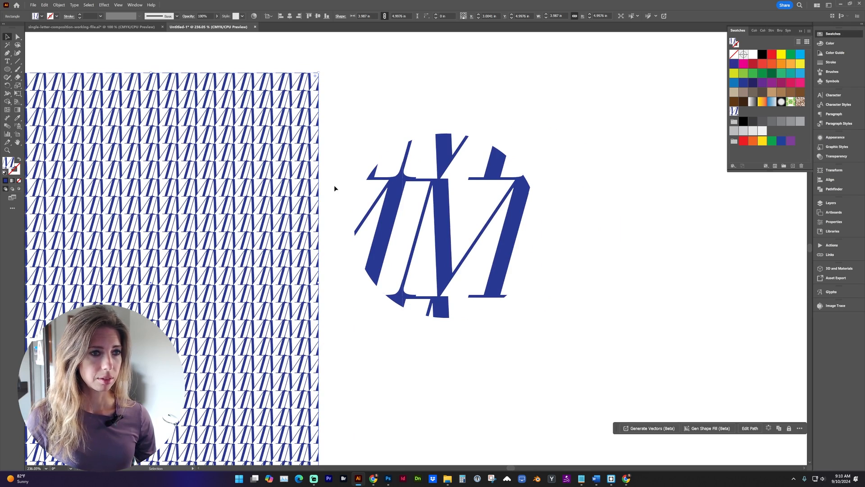
Restore the letter M in the M Pattern swatch to black and exit pattern editing
key(a)
double_click(288, 234)
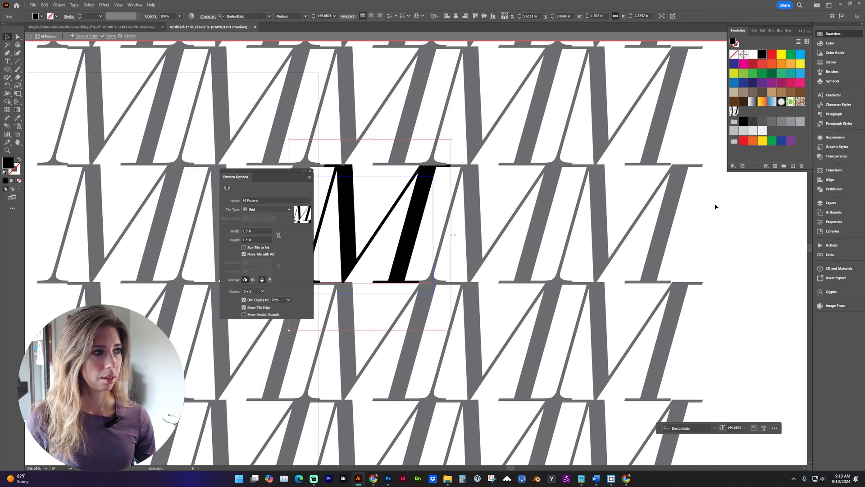
double_click(716, 206)
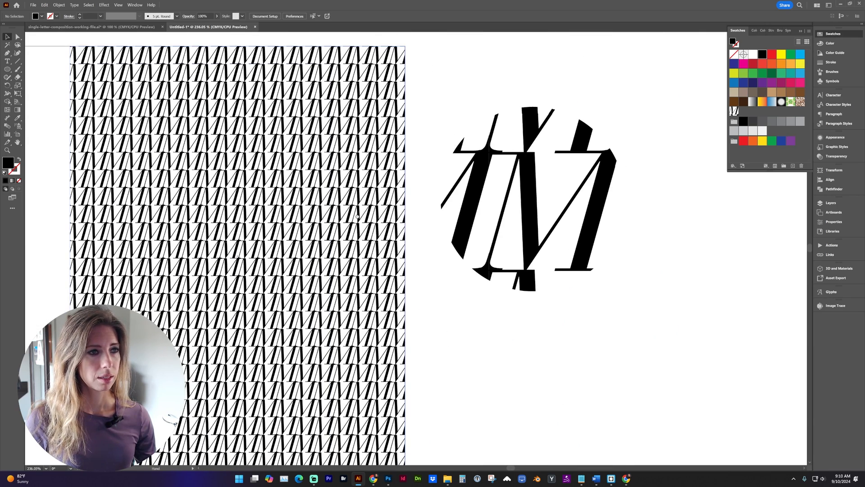
Select the patterned rectangle and narrow it from its left side to about 2.31 in
drag(271, 243, 357, 217)
click(305, 218)
drag(178, 279, 253, 241)
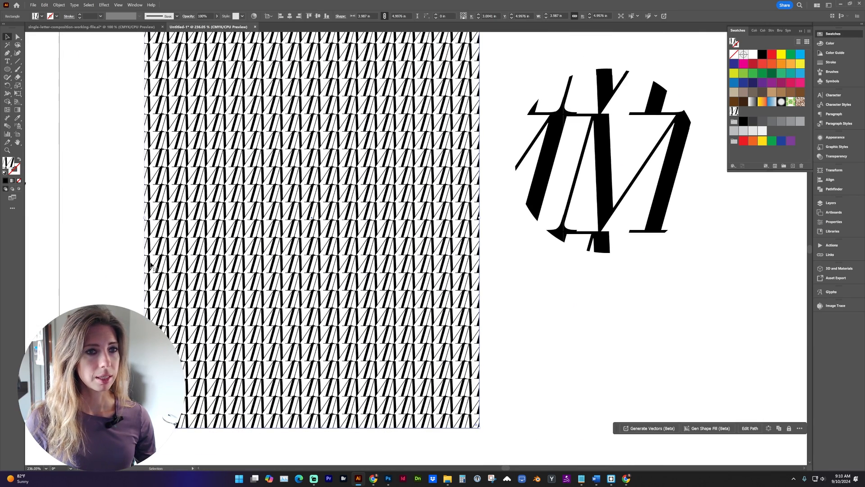
drag(146, 219, 259, 262)
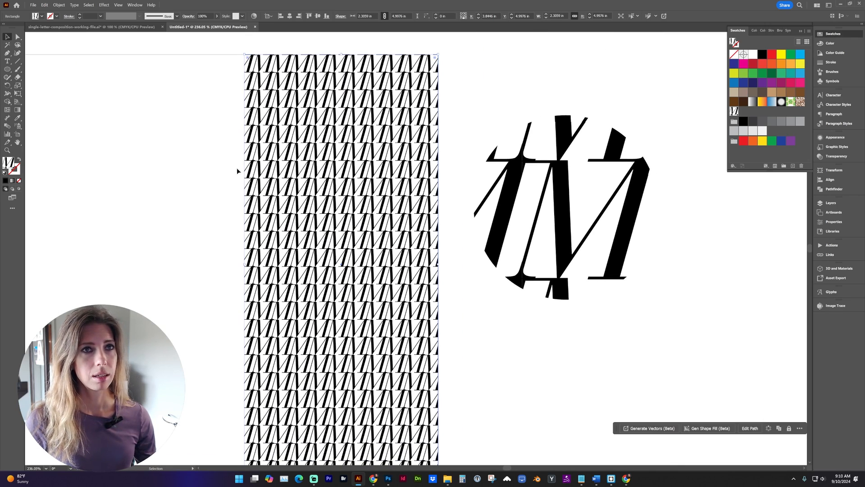
Expand the fill of the patterned rectangle into editable artwork
click(60, 5)
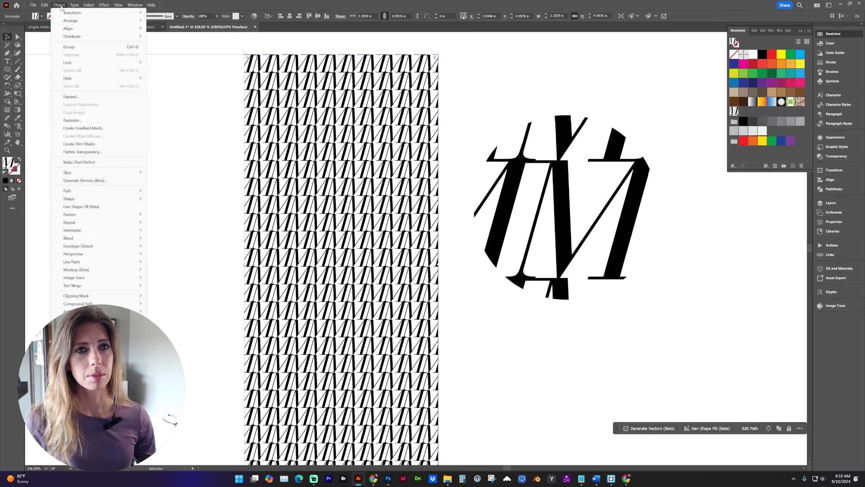
click(64, 97)
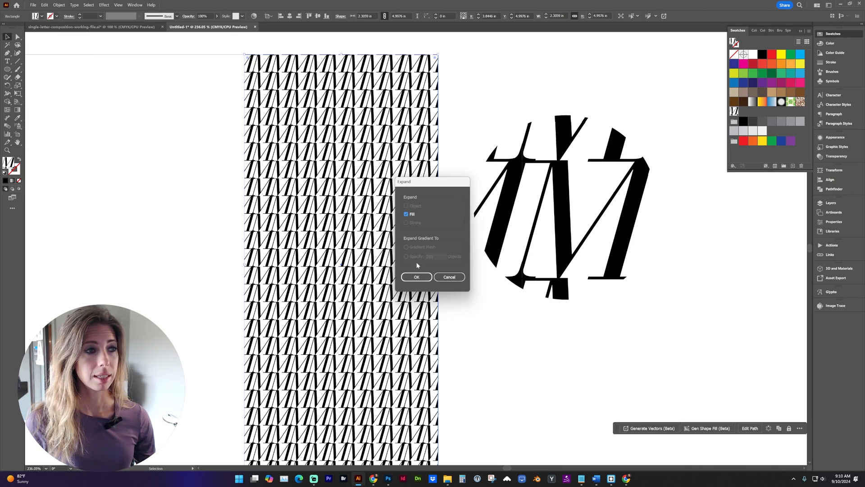
click(422, 279)
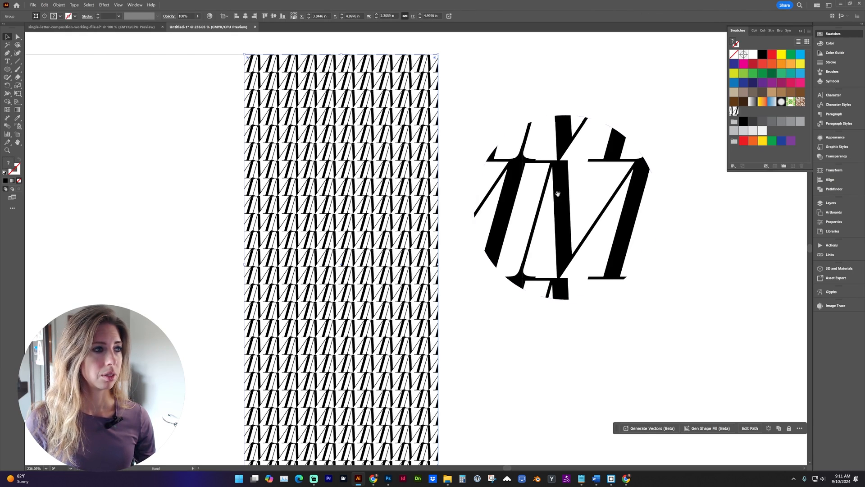
Select the circle, recolor the letter M in the M Pattern swatch dark blue, and exit pattern editing
drag(562, 198, 468, 201)
click(469, 201)
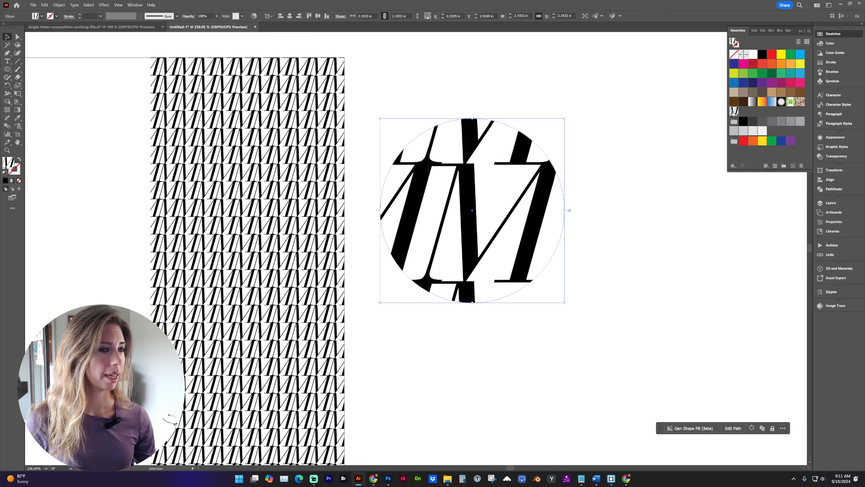
double_click(735, 111)
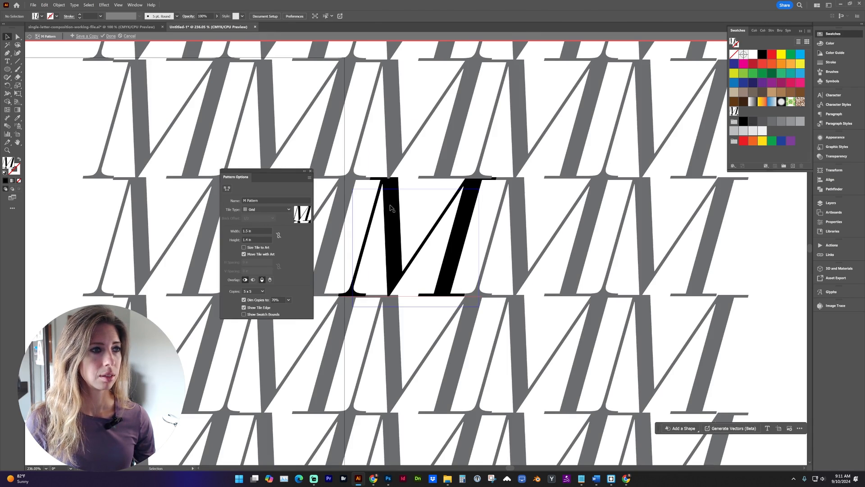
click(391, 208)
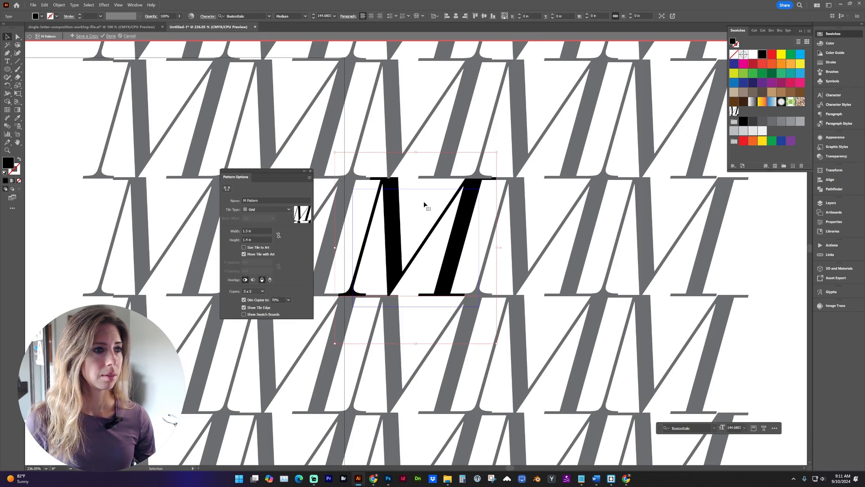
click(746, 84)
click(729, 270)
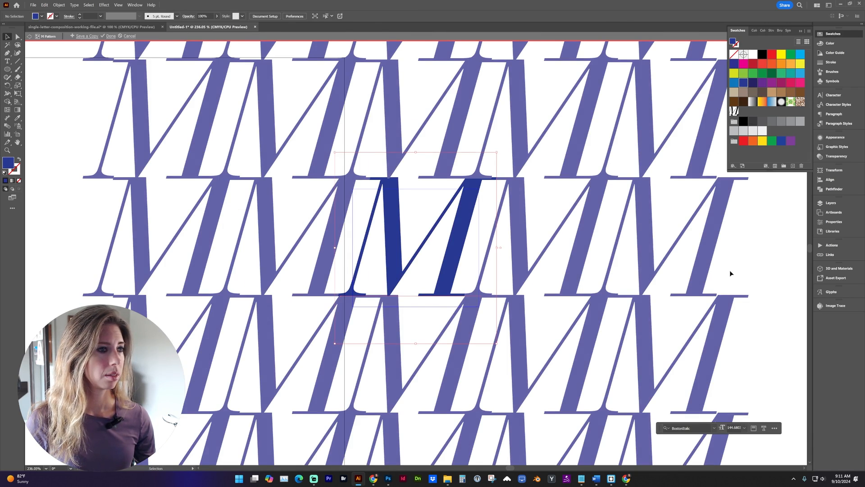
key(Escape)
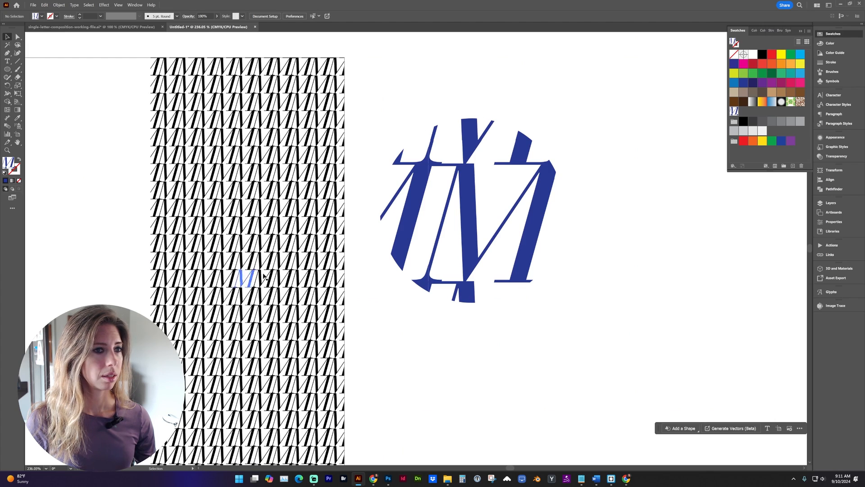
Isolate the clip group of the expanded rectangle, select one letter M to examine it, and exit isolation
click(264, 192)
drag(238, 212, 342, 194)
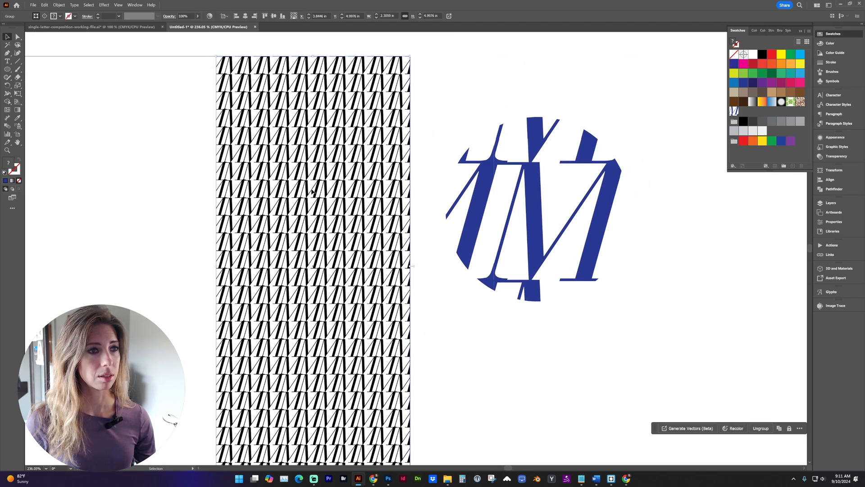
double_click(312, 191)
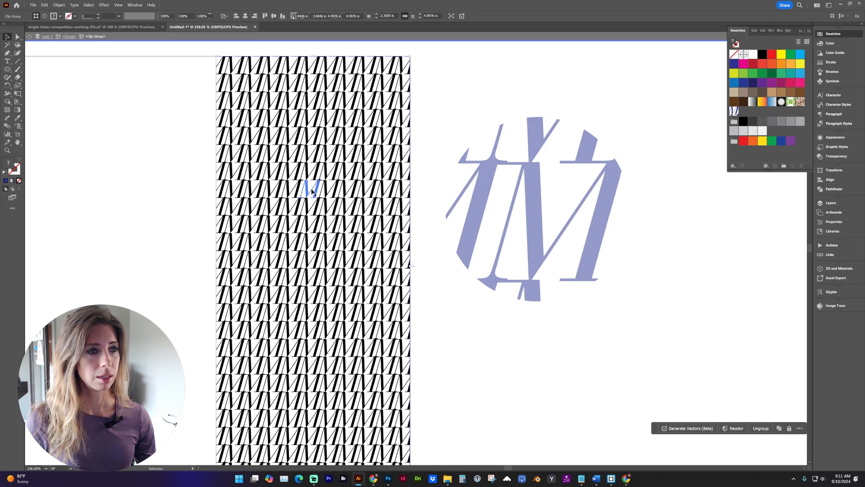
click(310, 190)
click(176, 189)
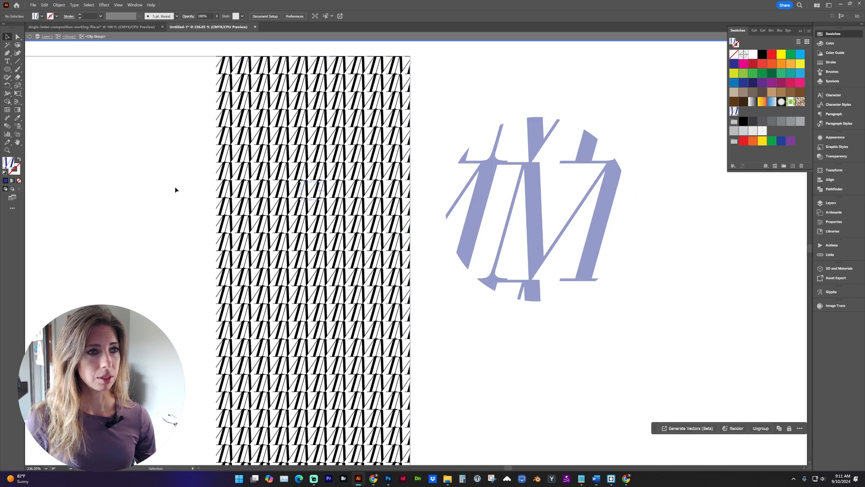
double_click(175, 190)
drag(310, 207, 256, 202)
Scale only the pattern inside the blue circle uniformly to 10%, leaving objects out of the transformation
click(529, 240)
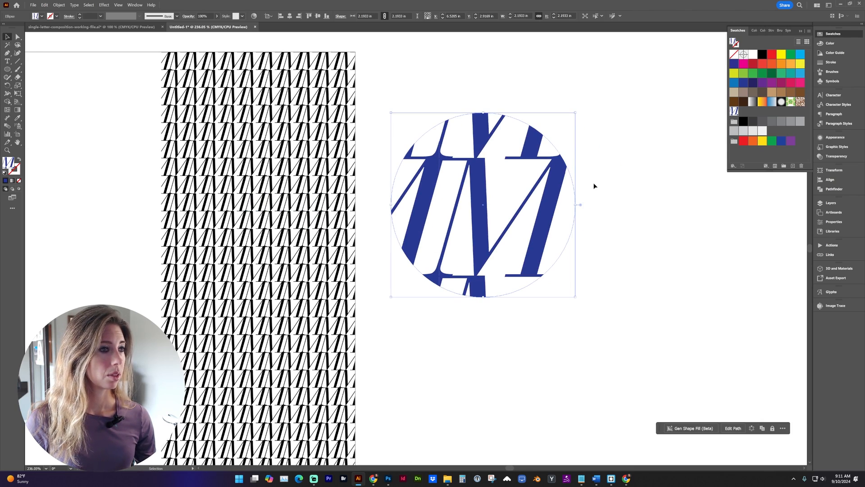
drag(594, 186, 445, 200)
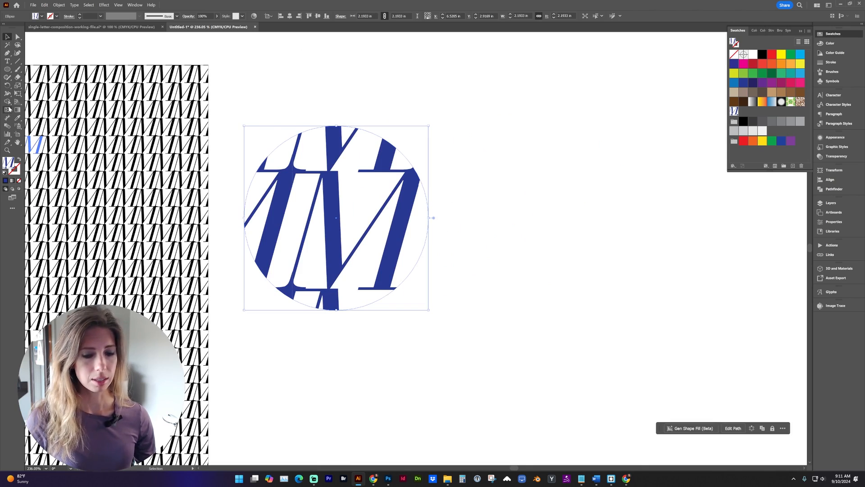
double_click(18, 85)
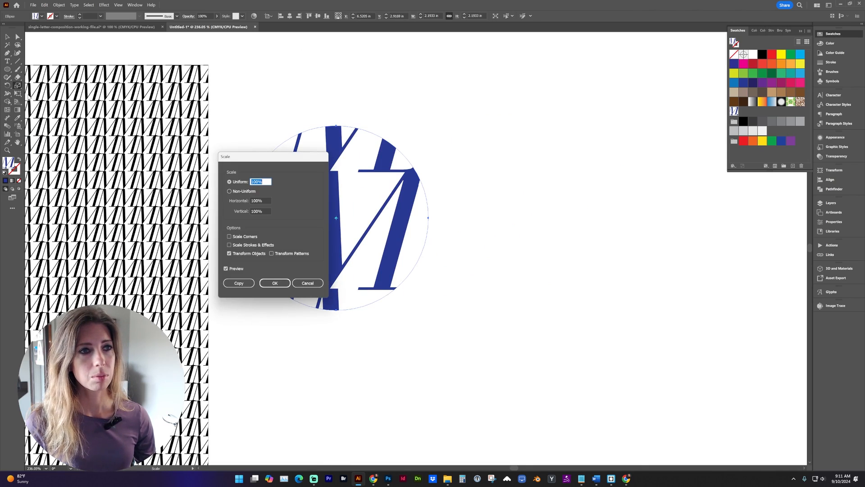
click(271, 253)
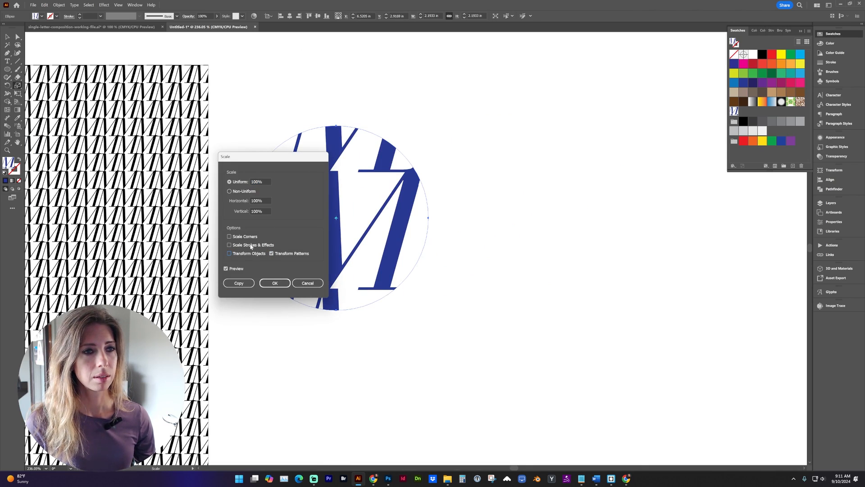
double_click(263, 182)
text(30)
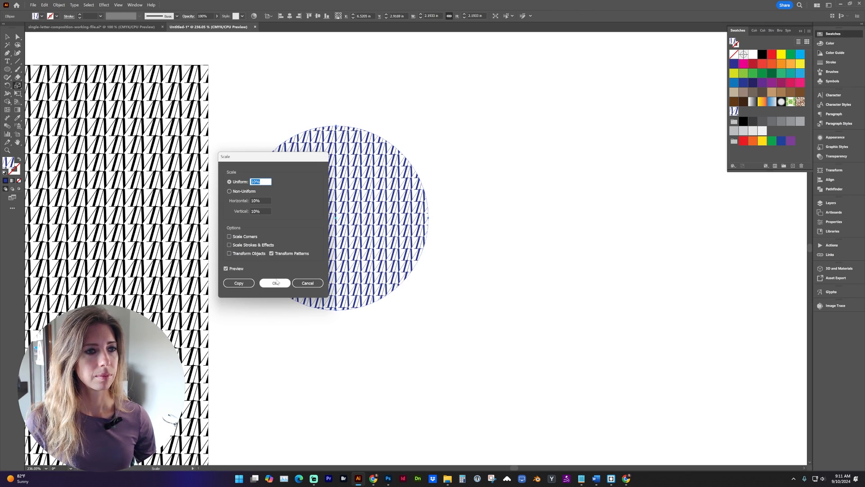
click(275, 283)
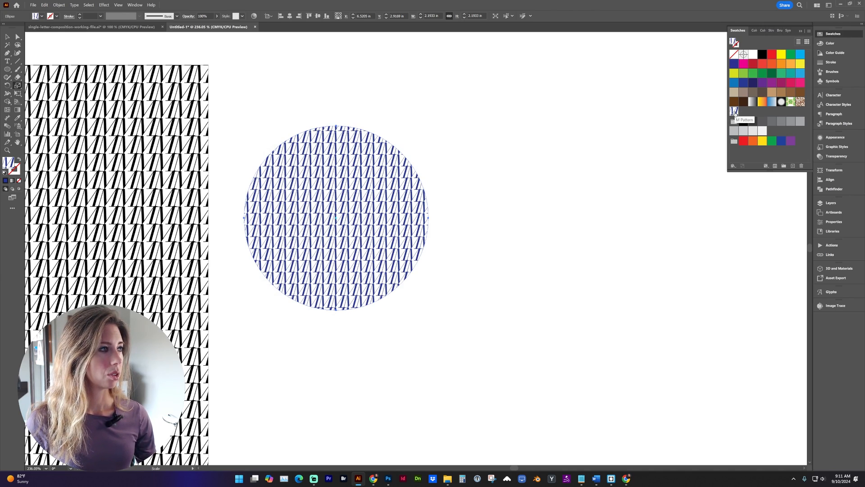
Duplicate the M Pattern swatch
drag(788, 146, 793, 166)
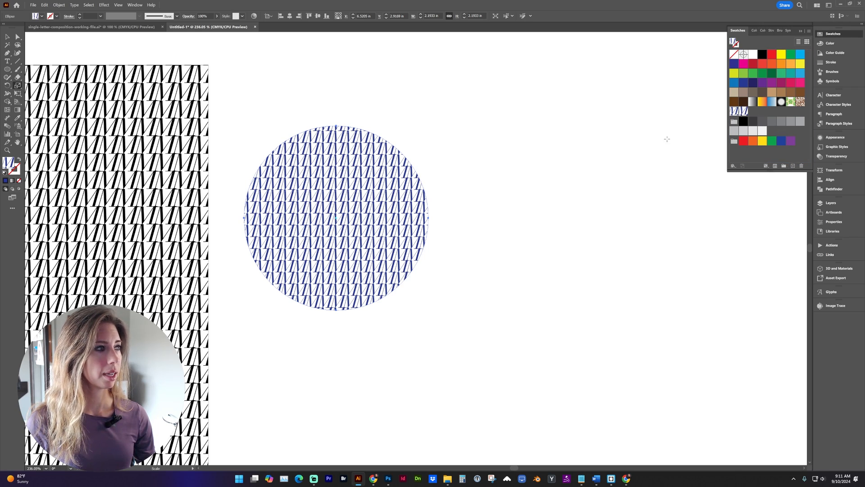
scroll(273, 207, right, 2)
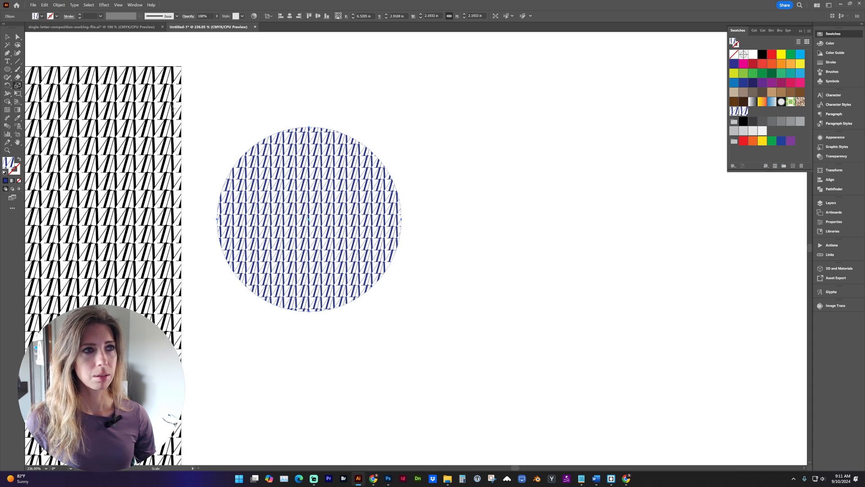
drag(478, 141, 500, 223)
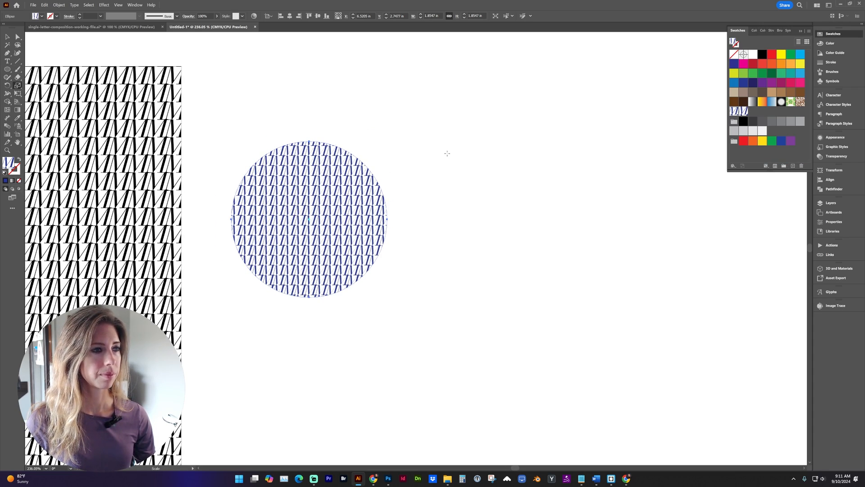
key(ctrl+z)
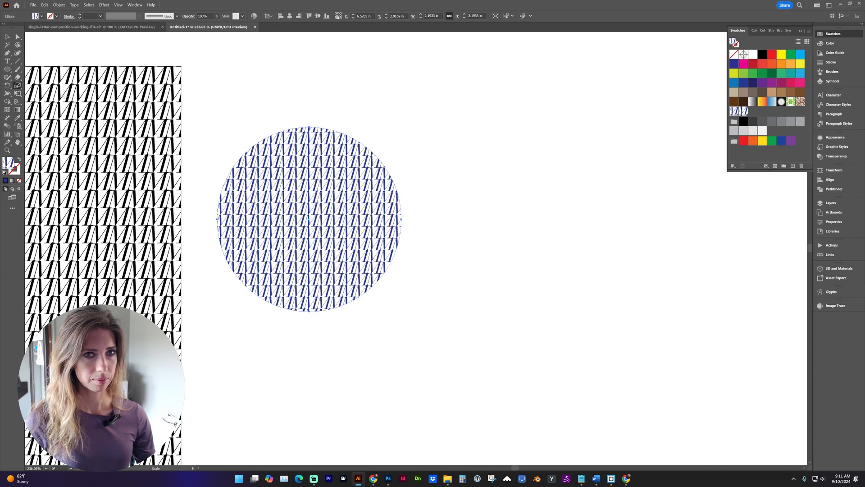
Draw a second circle about 1.16 in wide beside the large blue patterned circle
click(6, 70)
drag(460, 133, 558, 231)
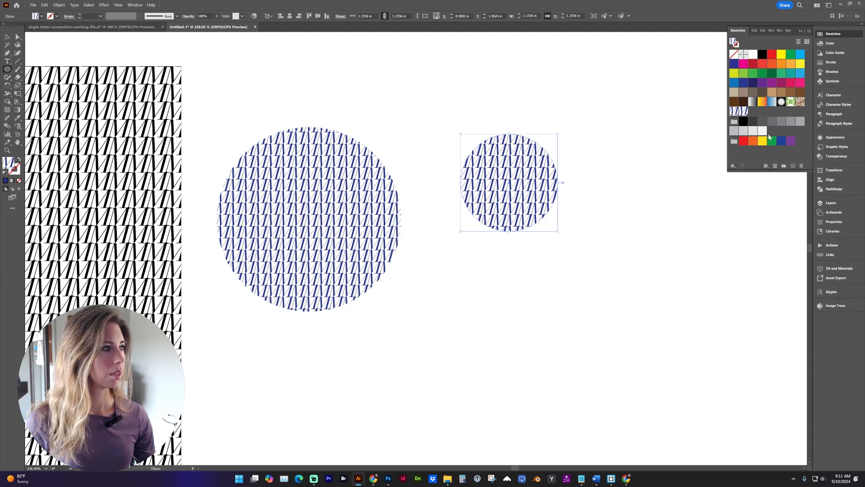
Open M Pattern 2 for editing, recolor its letter M crimson pink, and set the tile type to Brick by Column
double_click(743, 112)
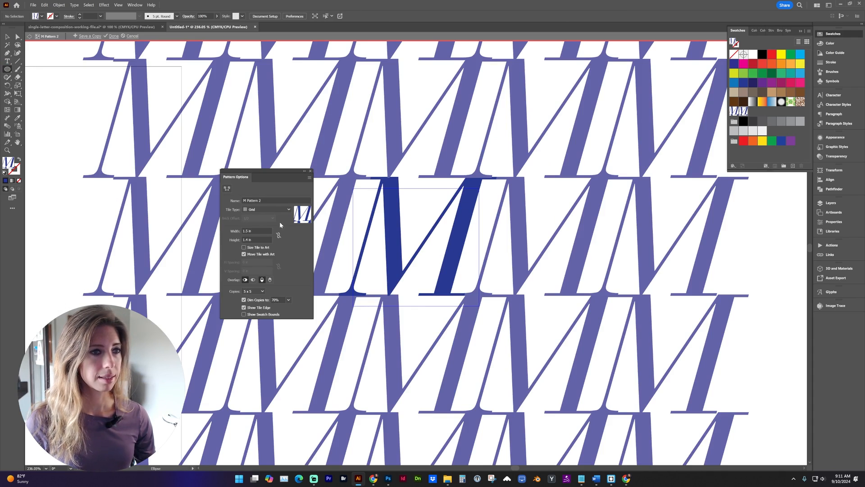
key(v)
click(396, 208)
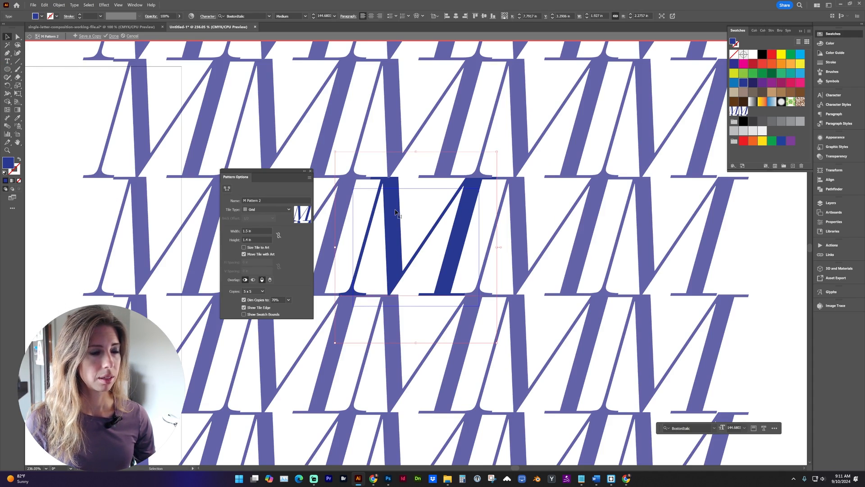
click(791, 83)
click(255, 210)
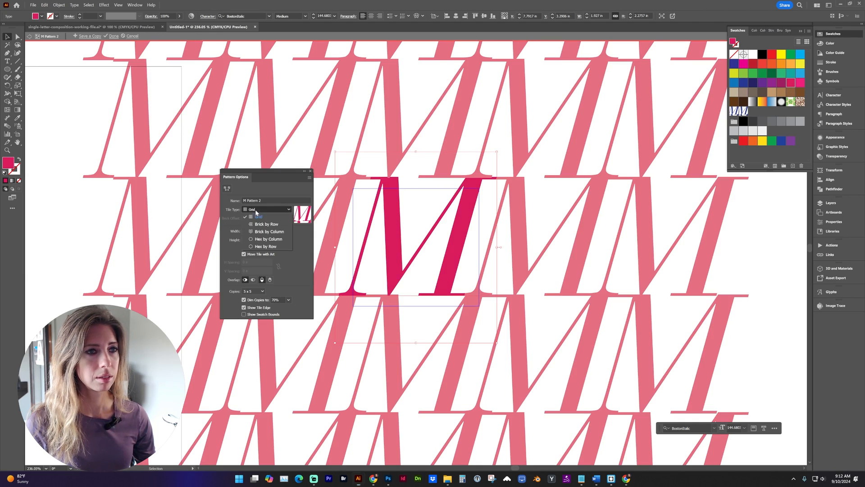
click(256, 231)
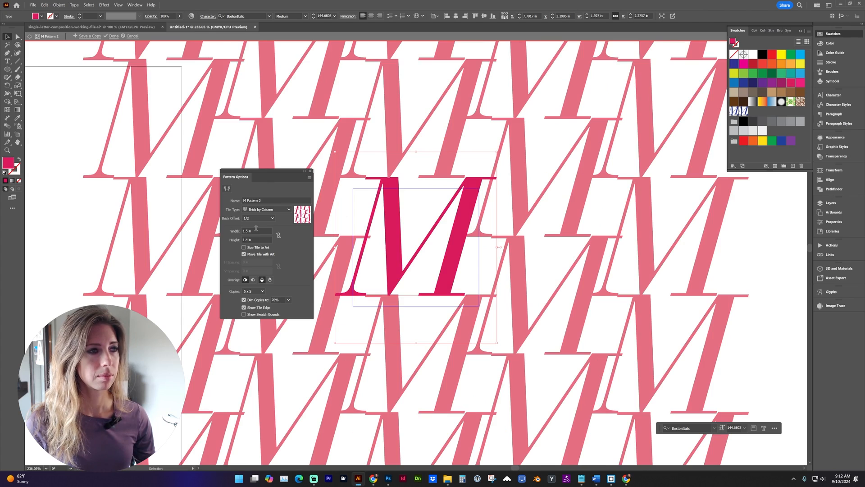
Set the M Pattern 2 tile to 1.75 in wide and 1.625 in high, and finish pattern editing
click(251, 231)
key(Up)
key(Up)
key(Up)
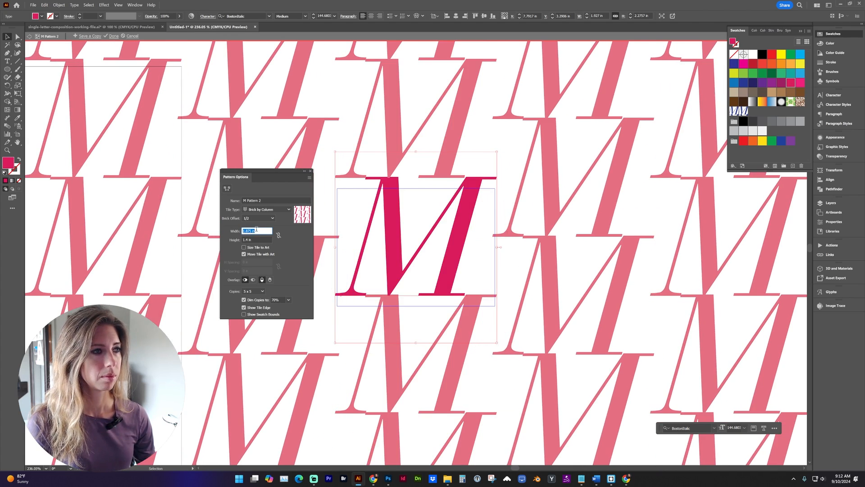
key(Down)
click(249, 240)
key(Up)
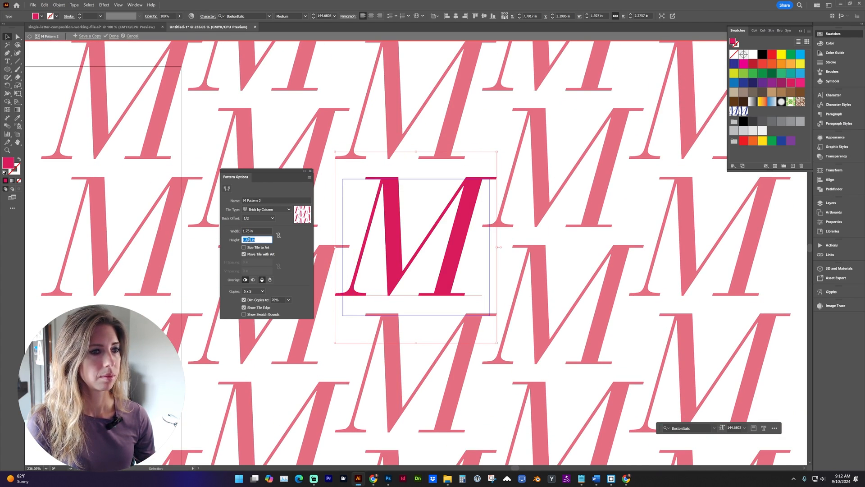
click(112, 36)
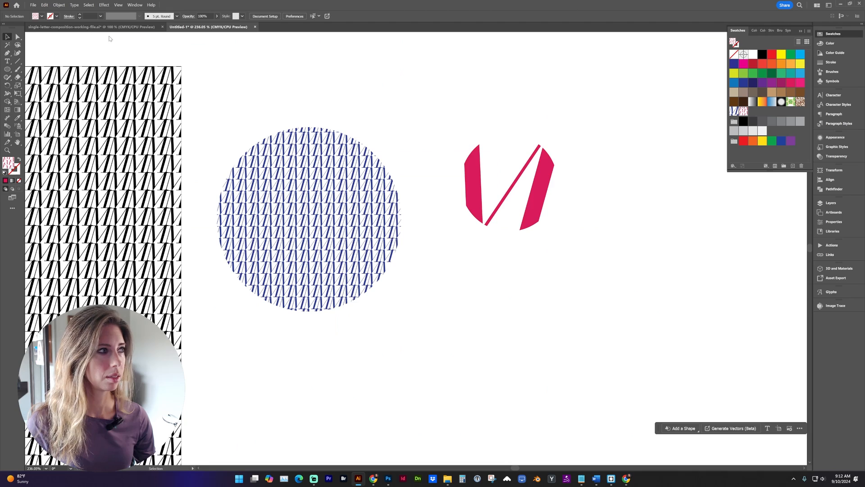
Scale only the pattern inside the small pink circle uniformly to 10%, excluding objects from the transformation
click(18, 86)
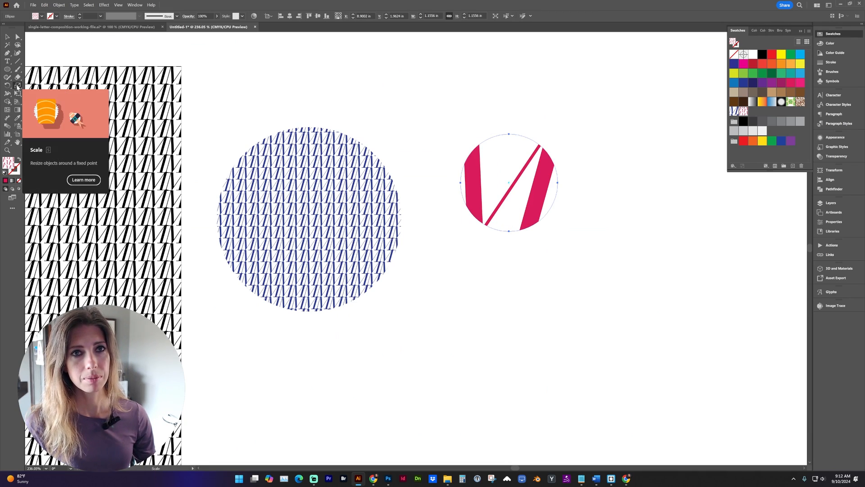
double_click(18, 86)
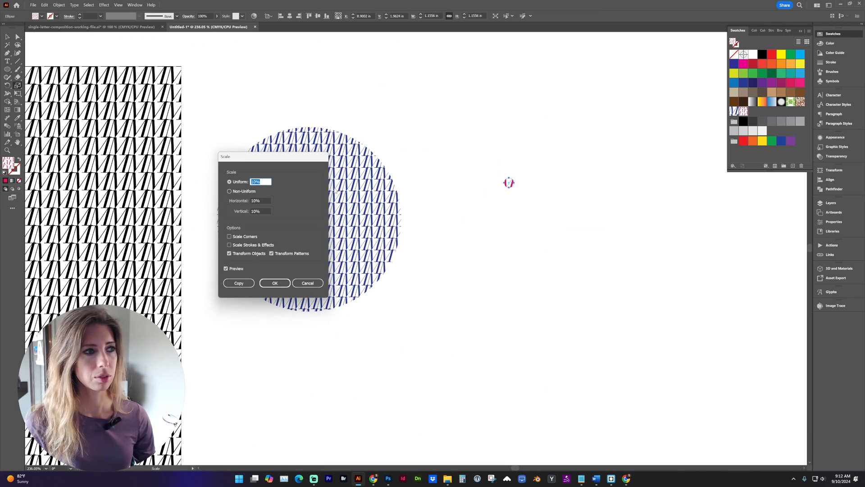
click(260, 254)
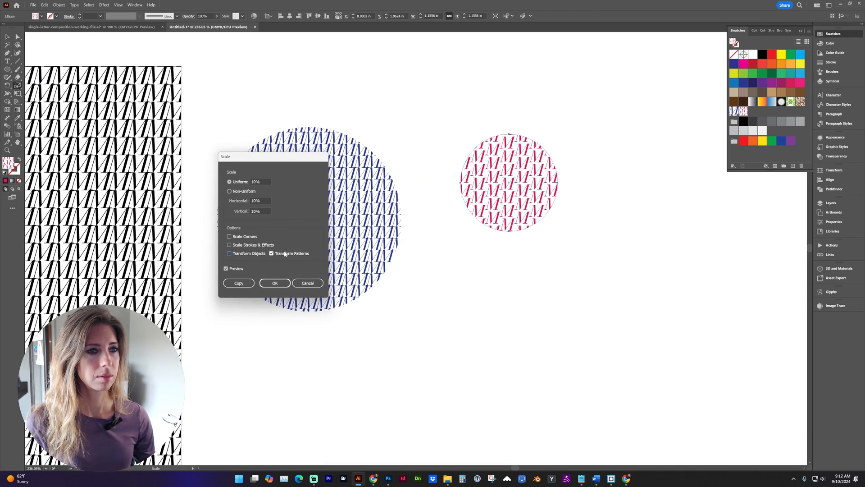
click(282, 283)
key(v)
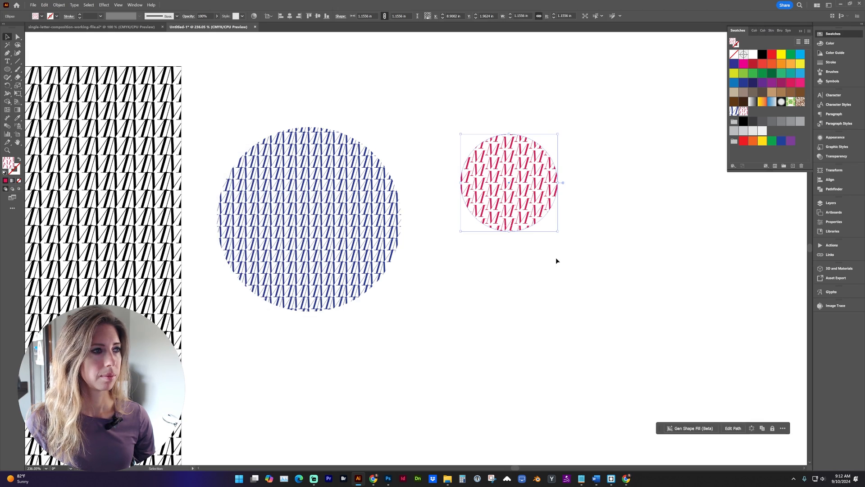
Paste a copy of the small pink patterned circle directly behind the original
click(555, 258)
key(space)
drag(437, 274, 485, 278)
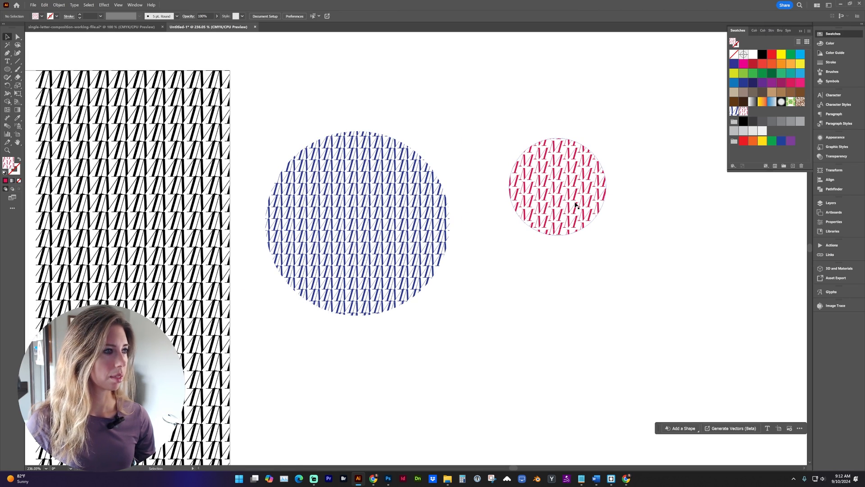
key(space)
drag(415, 239, 510, 243)
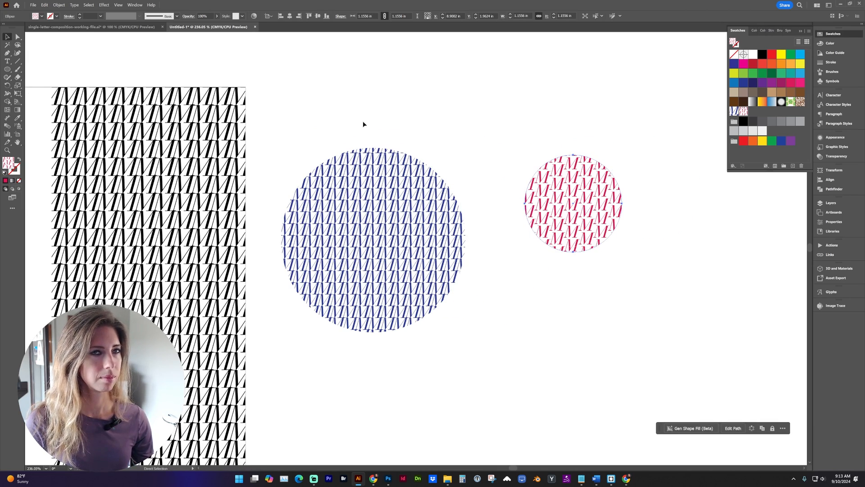
key(v)
click(44, 5)
click(61, 62)
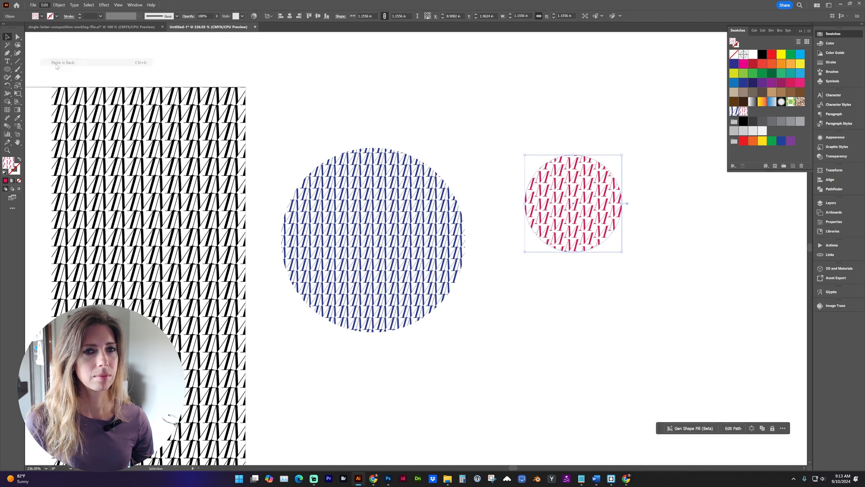
Fill the circle copy behind the pink pattern with solid orange-red
click(772, 64)
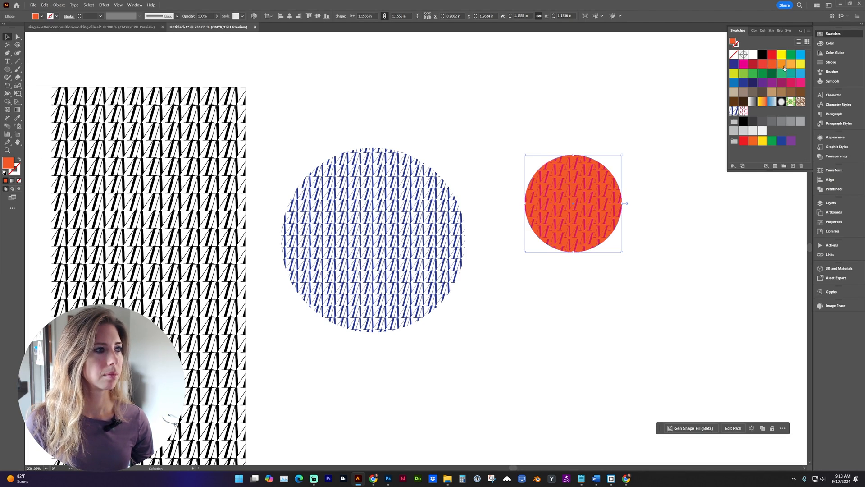
click(783, 66)
key(ctrl+z)
drag(514, 284, 562, 258)
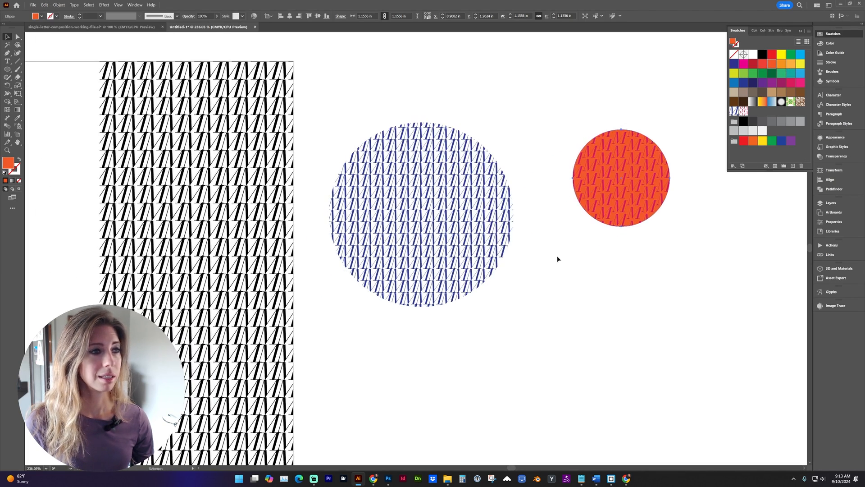
Duplicate the large blue patterned circle directly below the original and swap the copy's fill and stroke
click(469, 218)
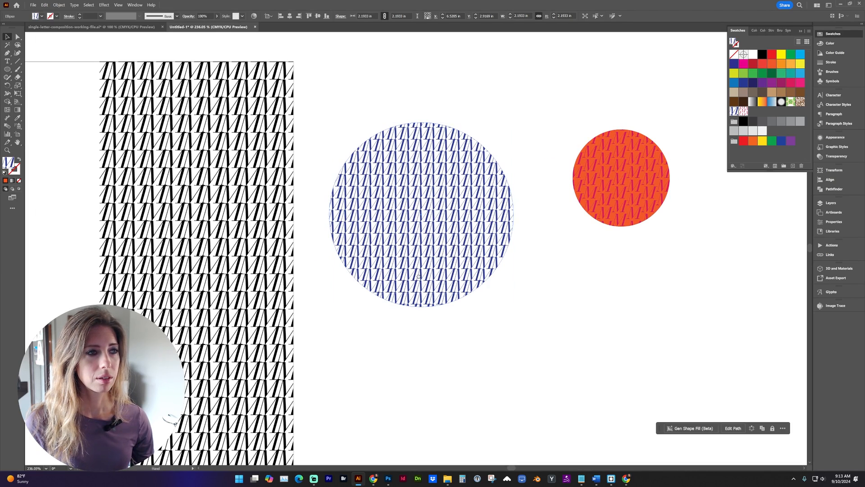
drag(429, 291, 385, 260)
drag(392, 137, 388, 323)
scroll(388, 322, down, 1)
key(shift+x)
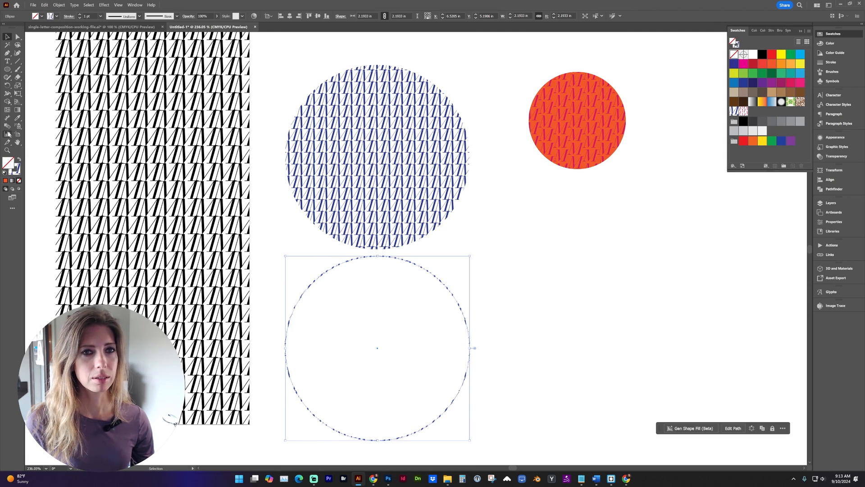
Toggle the blue M pattern back and forth between the lower circle's fill and stroke
click(18, 161)
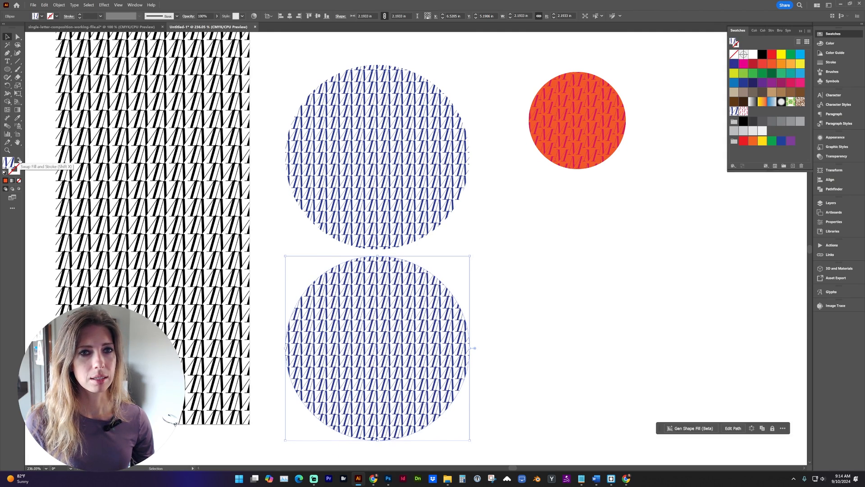
click(19, 161)
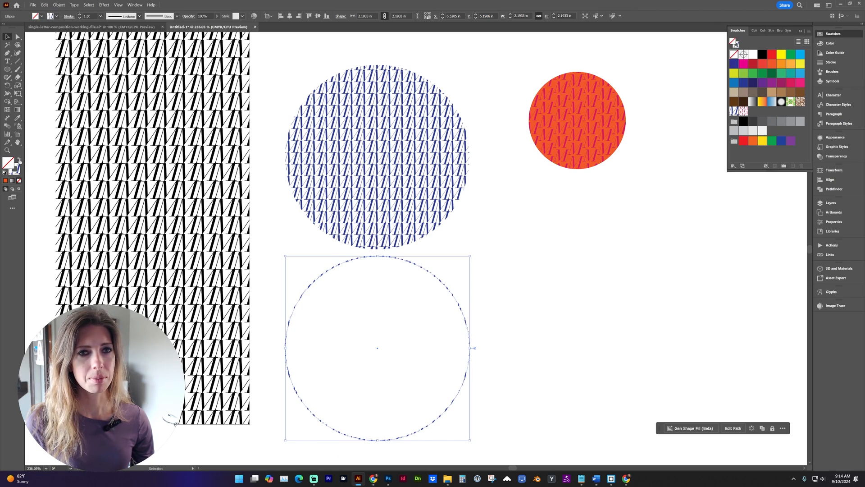
click(19, 161)
click(19, 161)
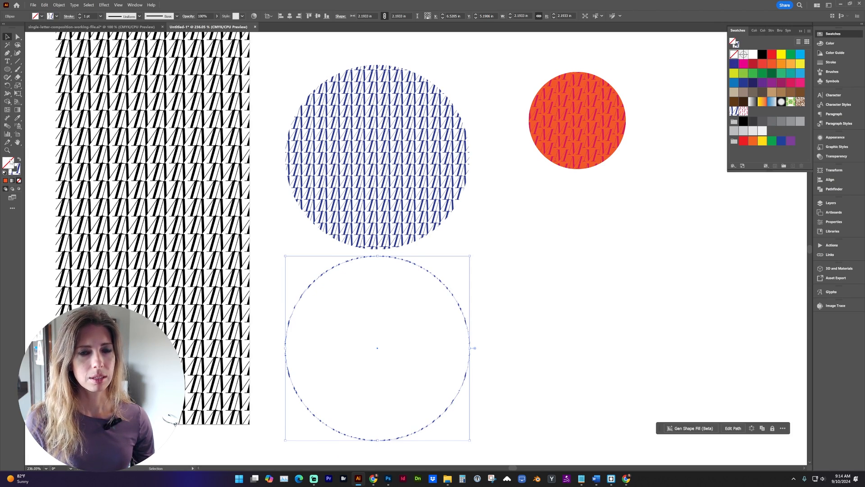
click(19, 161)
click(19, 160)
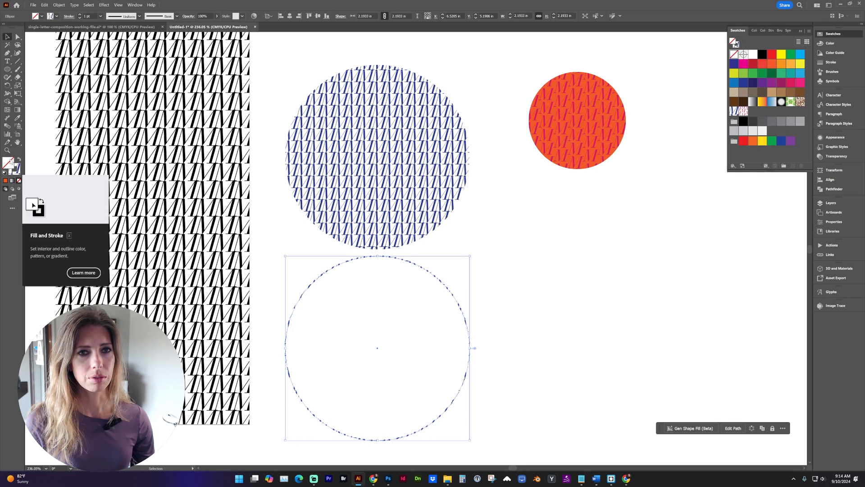
click(19, 160)
click(19, 160)
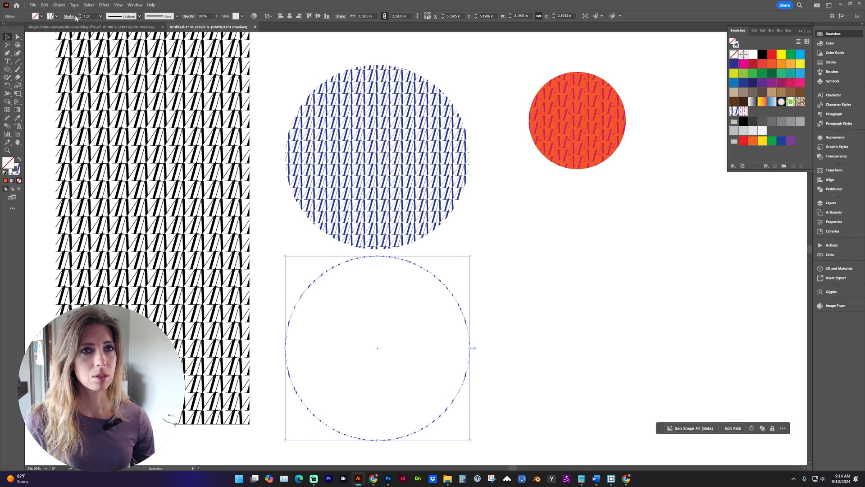
Increase the lower circle's patterned stroke weight to 15 pt
click(99, 17)
click(108, 96)
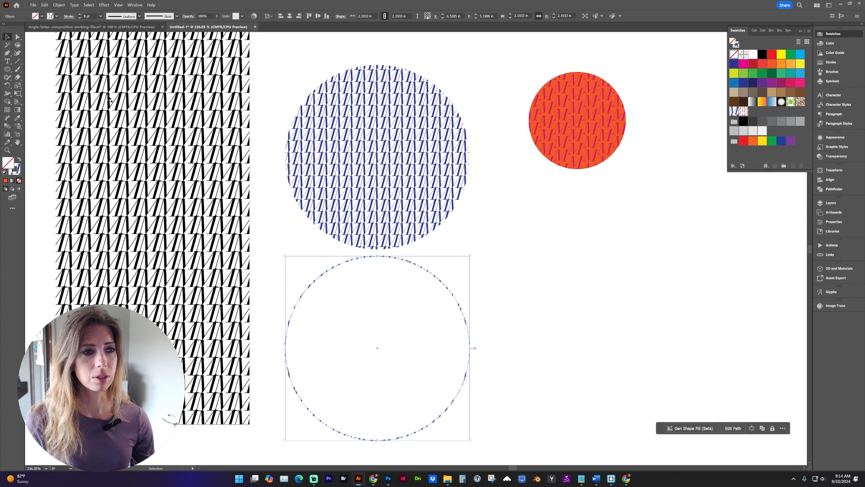
click(79, 14)
click(78, 14)
click(79, 13)
click(79, 14)
click(79, 14)
click(79, 14)
click(79, 14)
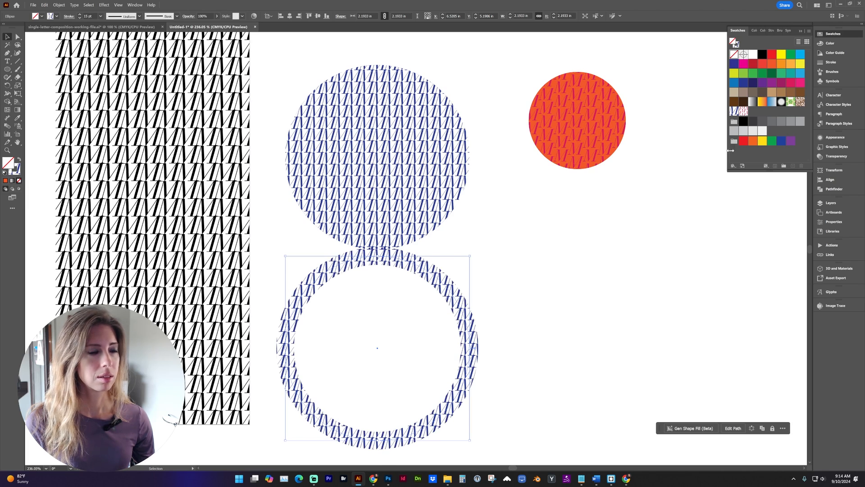
Apply the pink M pattern swatch to the lower circle's stroke, leaving its fill empty
click(743, 112)
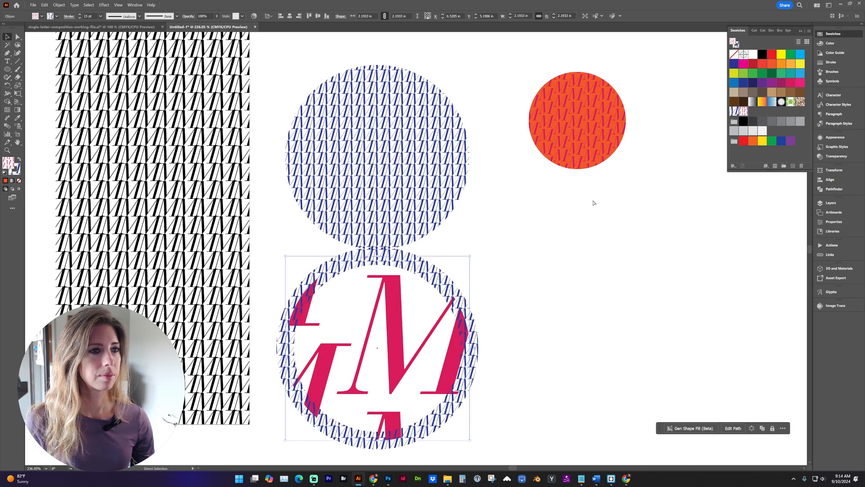
key(ctrl+z)
key(x)
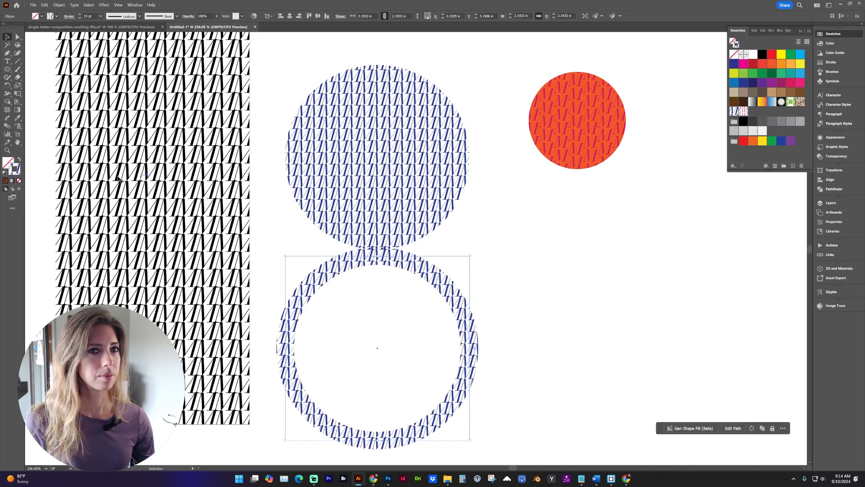
key(x)
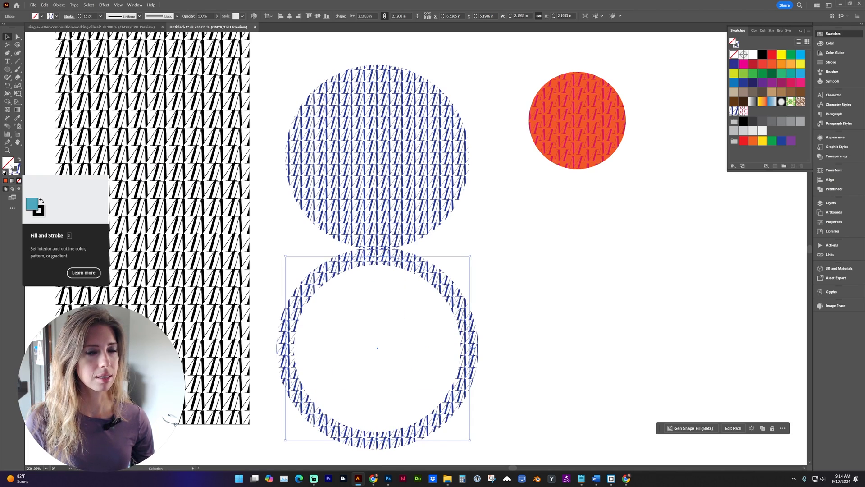
key(x)
key(x)
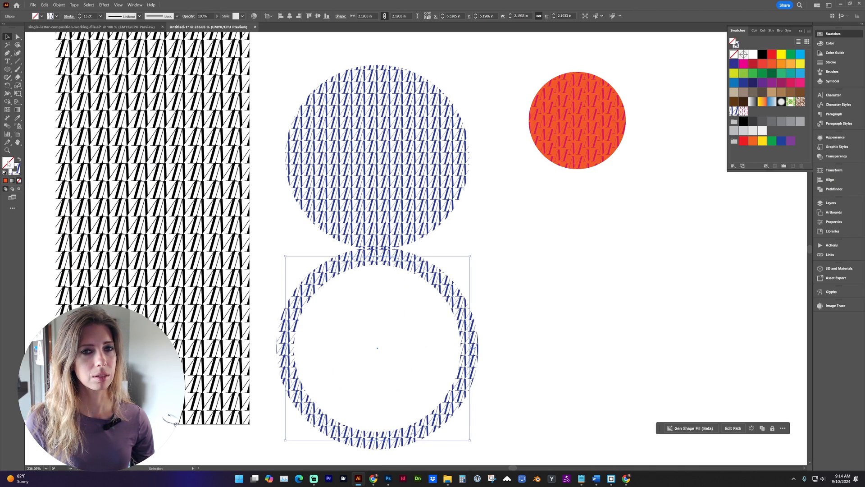
key(x)
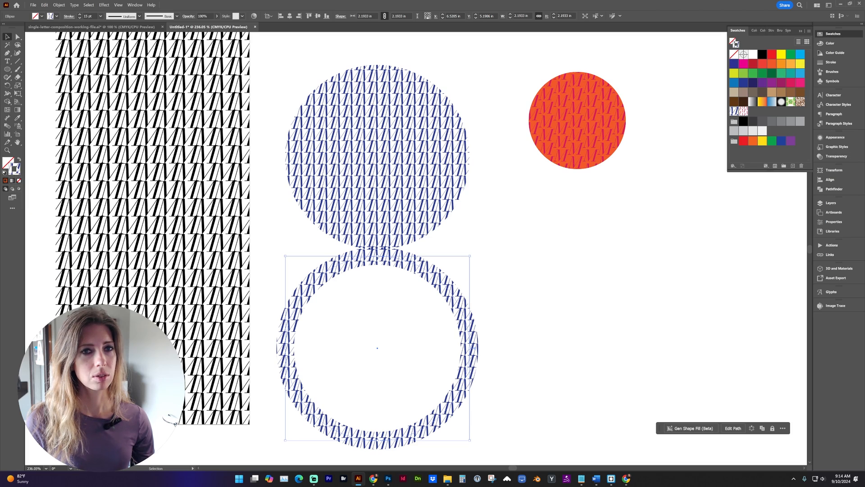
click(741, 113)
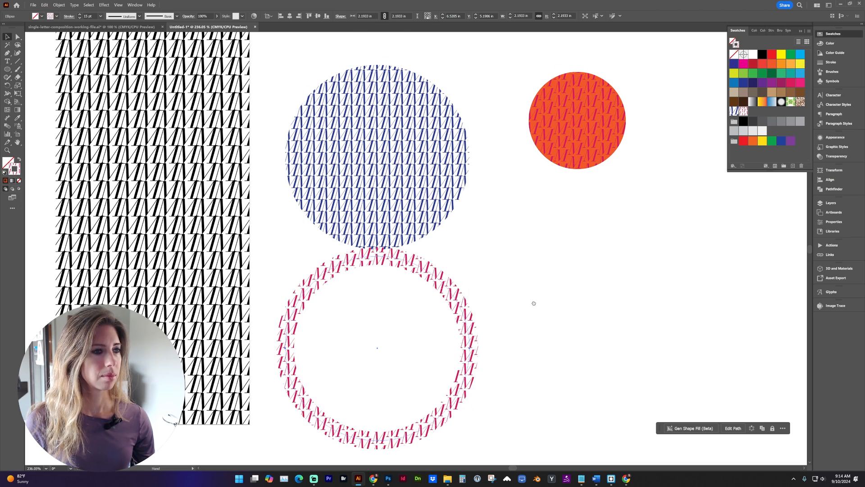
scroll(432, 203, down, 3)
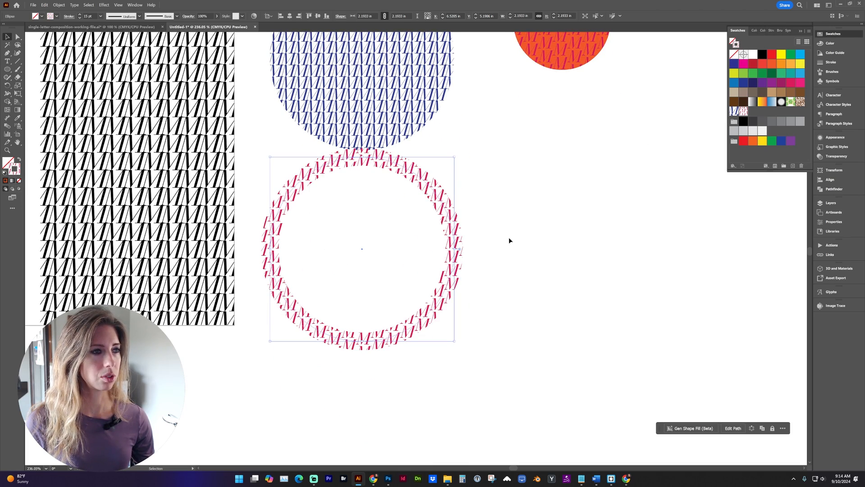